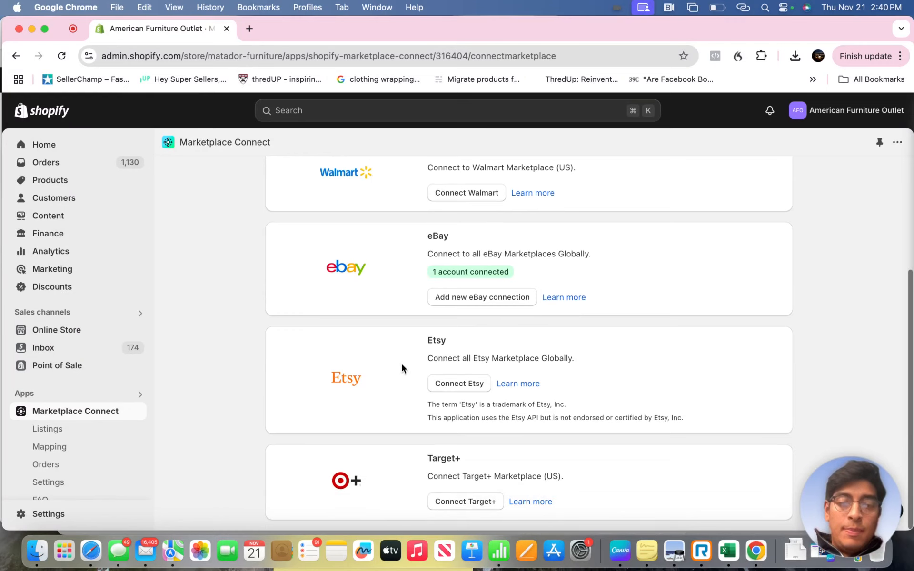
- Leave the Connect marketplace page and look through the store's product list
scroll(401, 362, "up", 5)
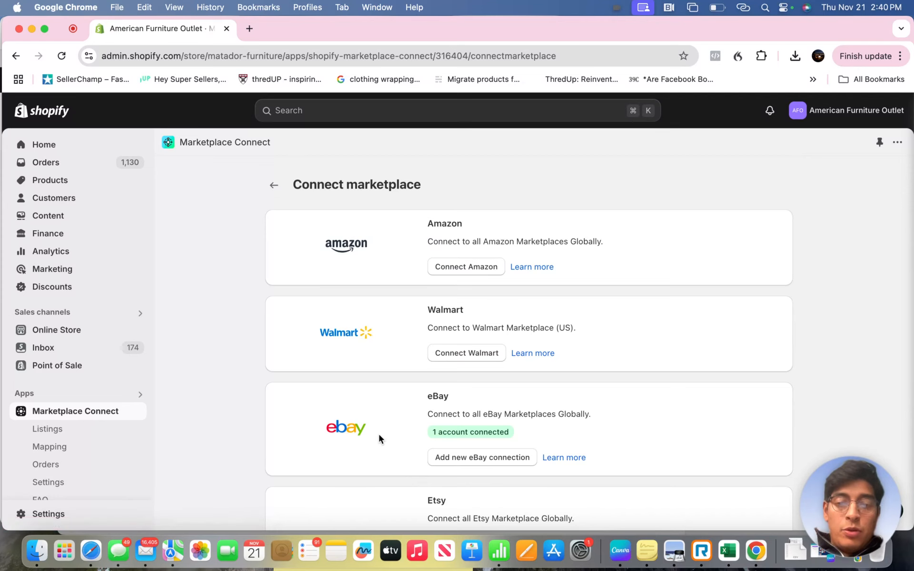
left_click(275, 186)
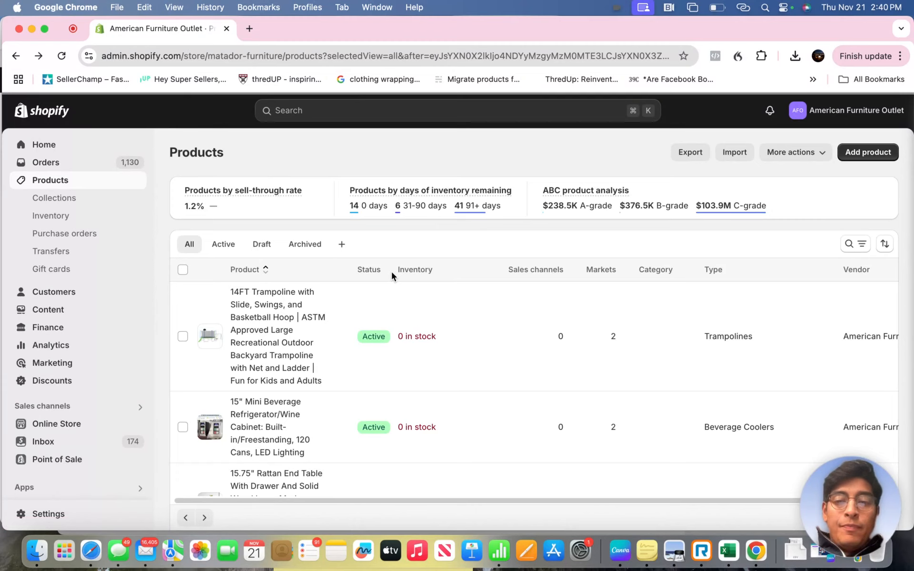
scroll(395, 309, "down", 6)
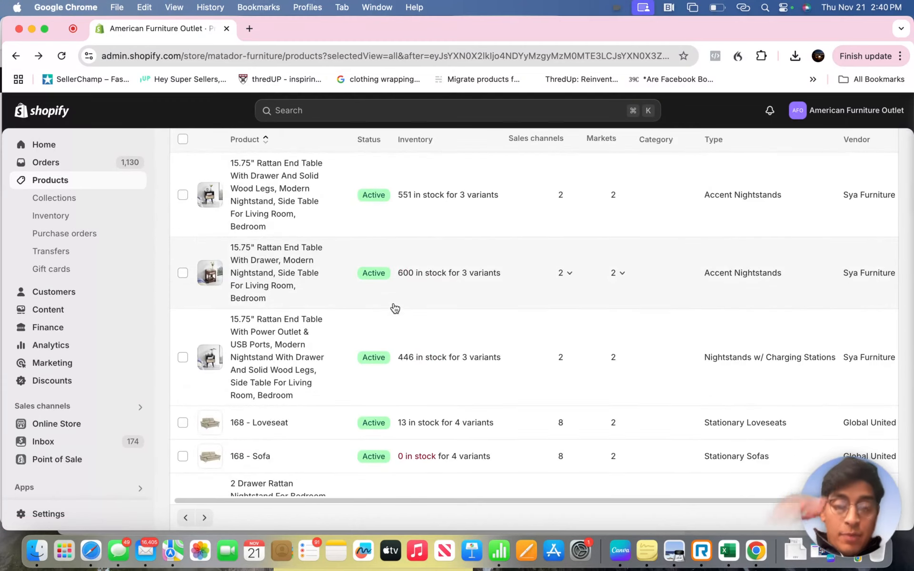
scroll(78, 383, "down", 2)
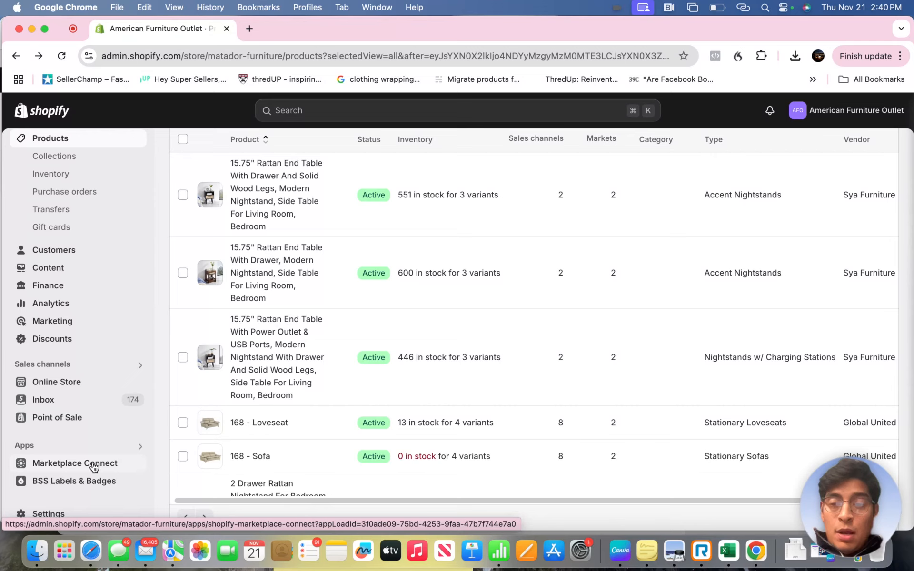
- Open the eBay listings in Marketplace Connect
left_click(95, 466)
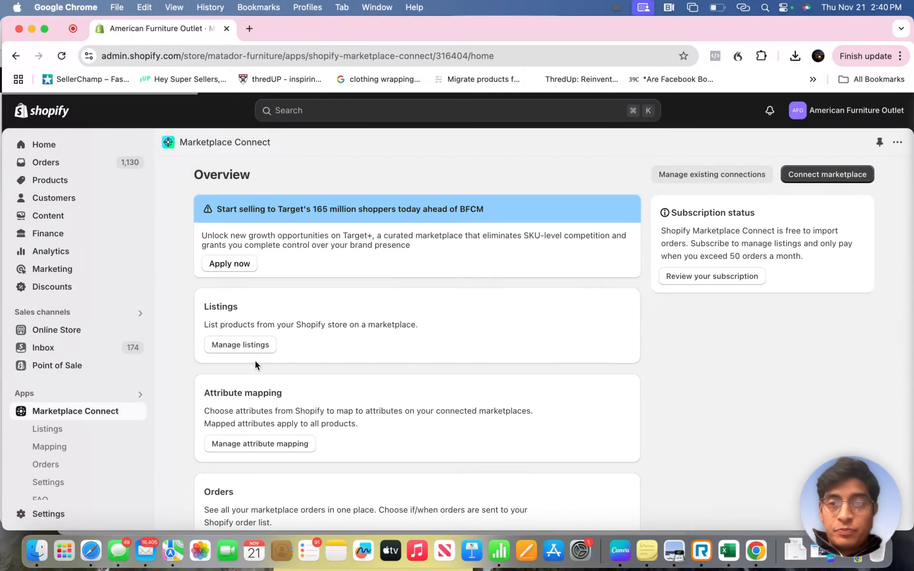
scroll(178, 385, "down", 1)
scroll(177, 384, "up", 1)
scroll(144, 385, "down", 1)
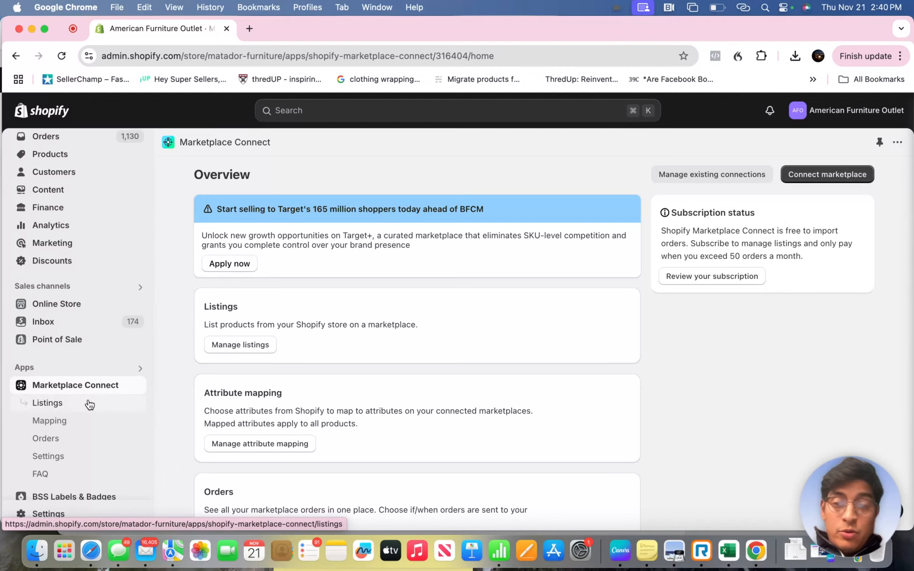
left_click(50, 404)
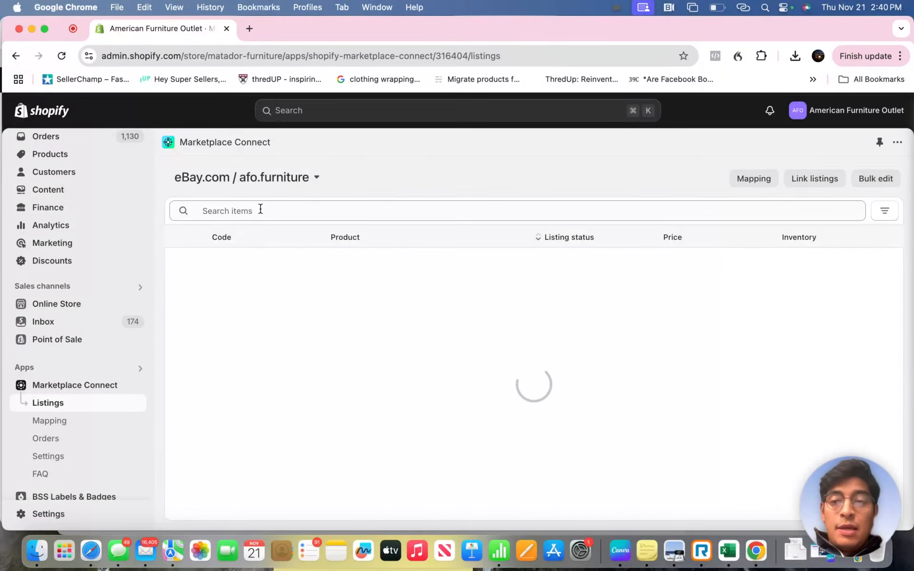
- Filter the eBay listings by listing status so that only Not Listed is selected
left_click(260, 208)
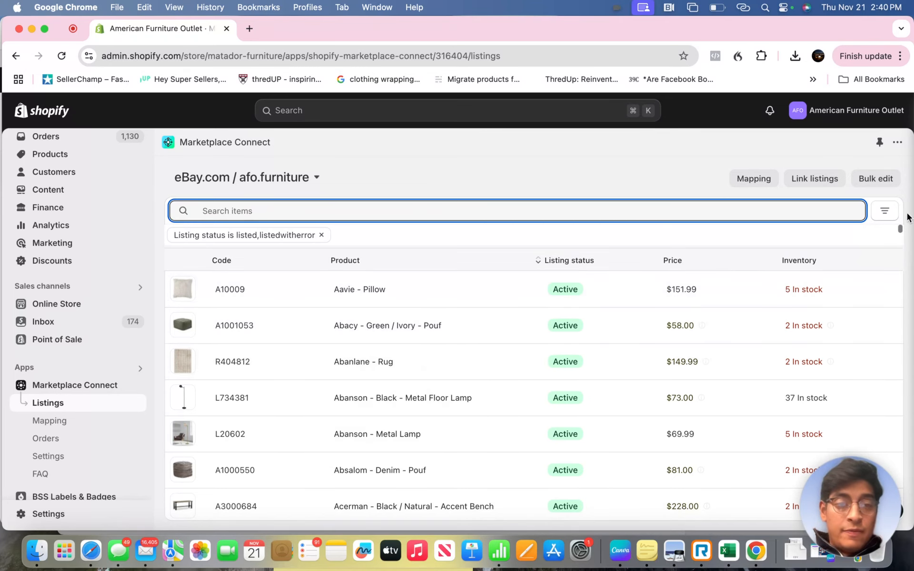
left_click(885, 211)
left_click(782, 251)
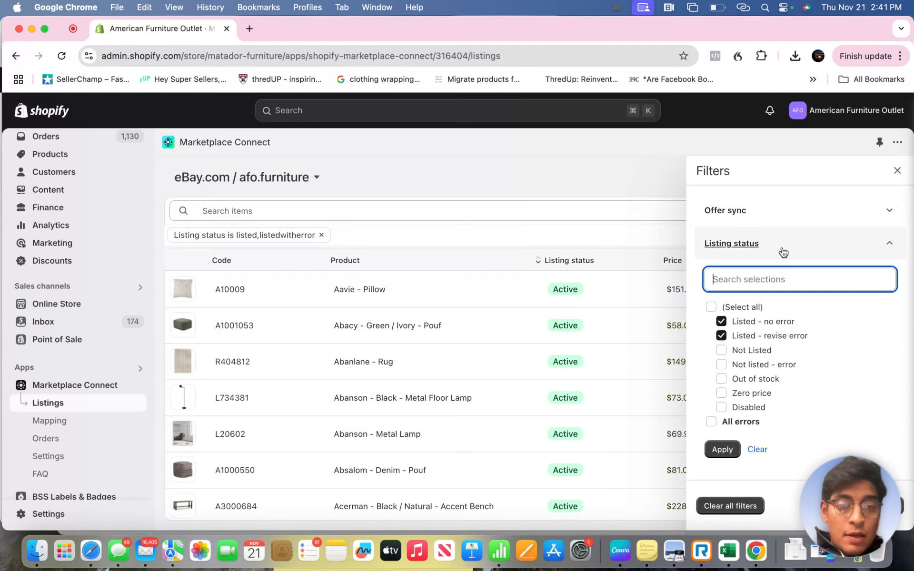
left_click(712, 307)
left_click(711, 307)
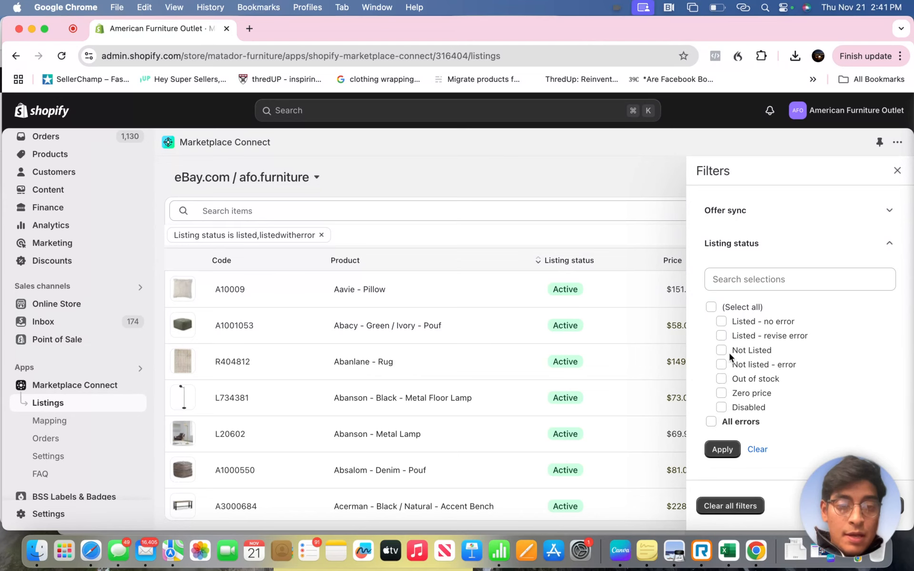
left_click(722, 351)
left_click(723, 451)
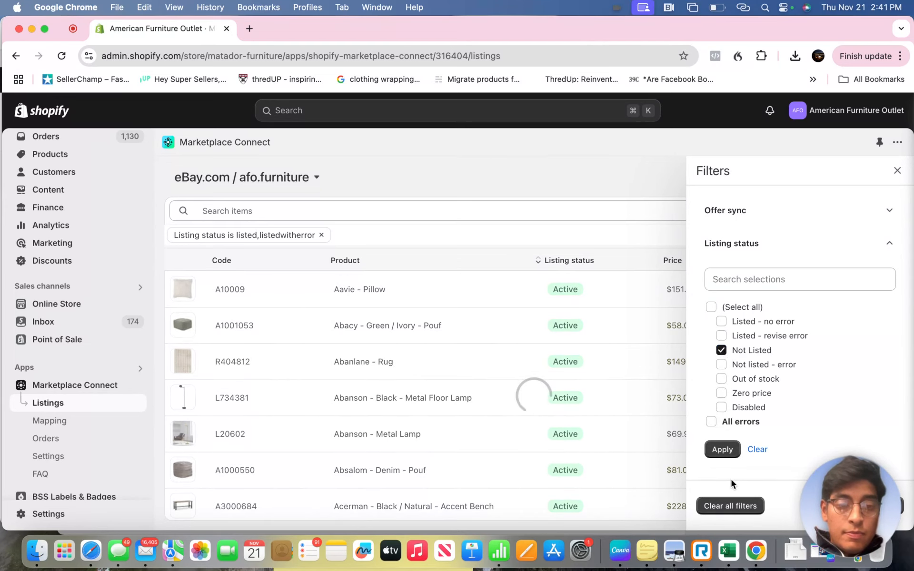
- Close the filters and search the unlisted items for "nightstand"
left_click(164, 187)
left_click(371, 210)
type("night")
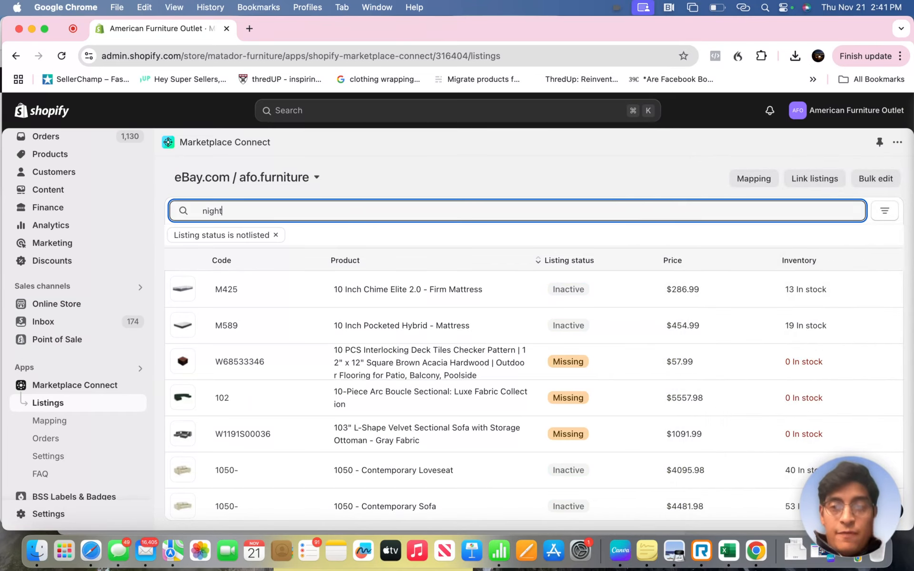
type("stand")
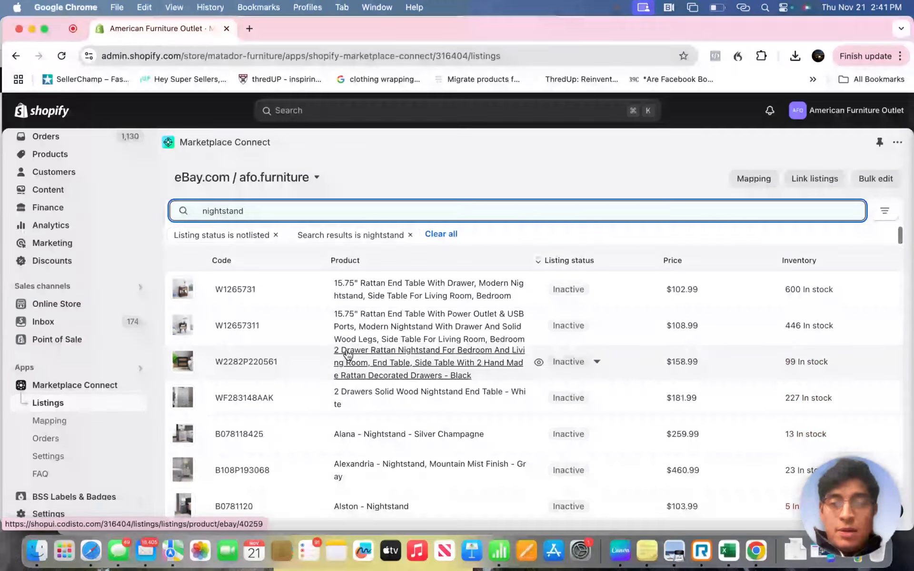
- Open the 15.75" Rattan End Table With Drawer product and set its eBay listing to Enabled
left_click(242, 289)
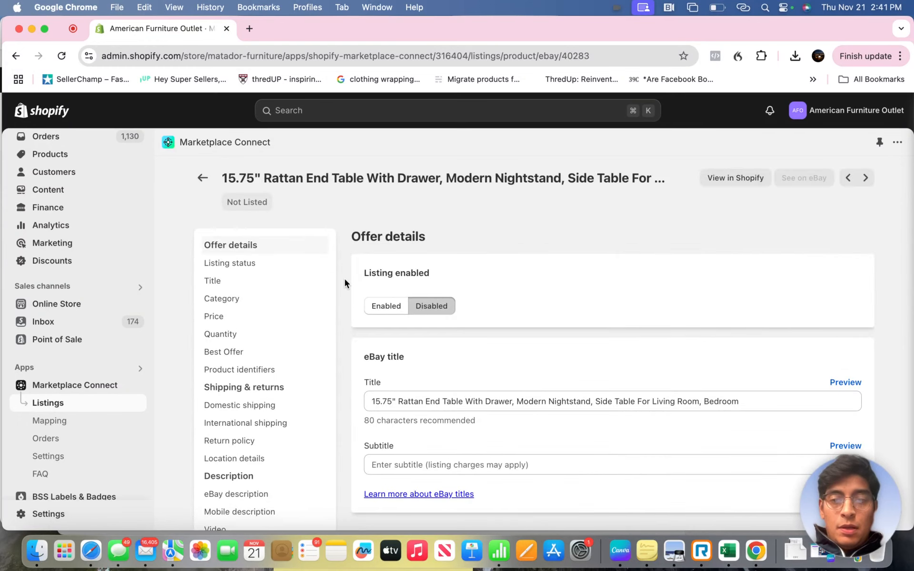
scroll(345, 279, "down", 1)
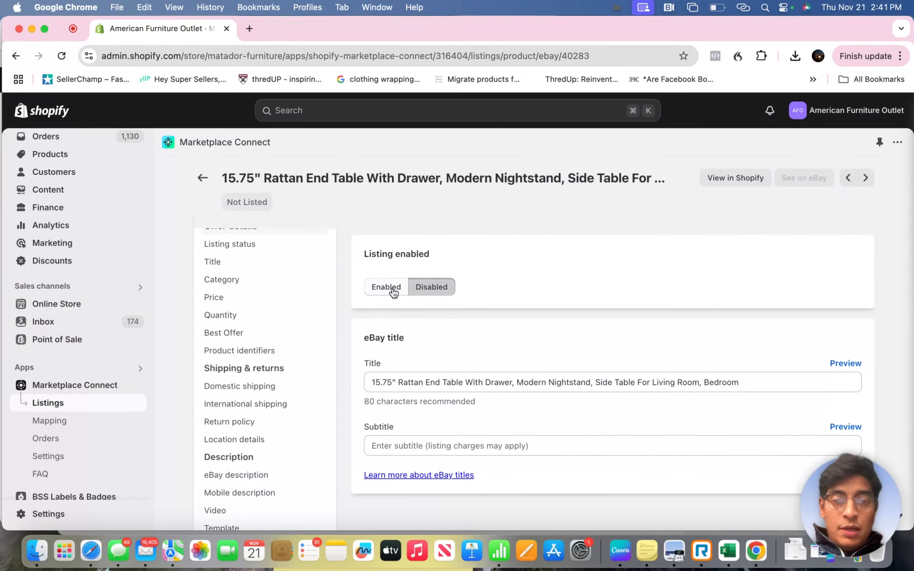
left_click(391, 288)
scroll(460, 338, "down", 3)
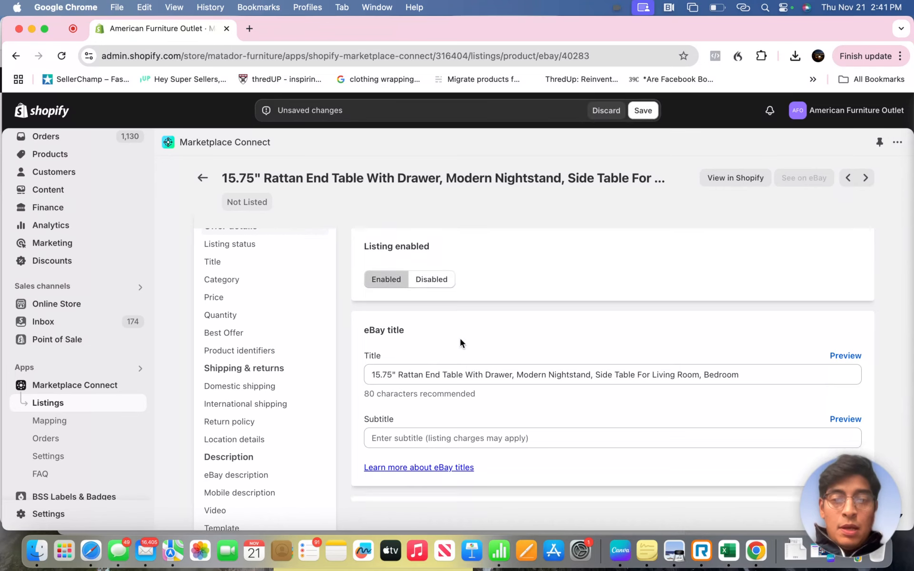
- Shorten the eBay title to "Rattan End Table With Drawer, Modern Nightstand, Side Table"
triple_click(619, 310)
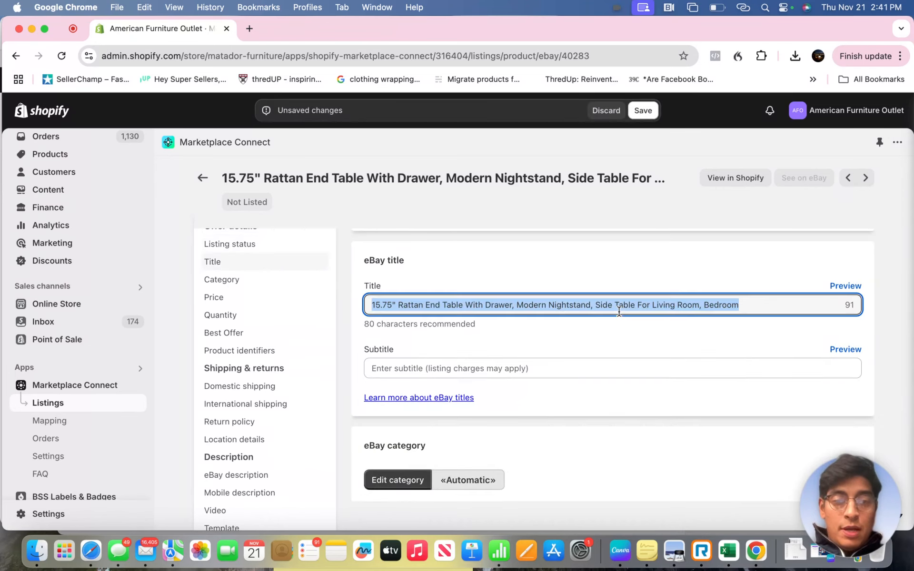
left_click(619, 326)
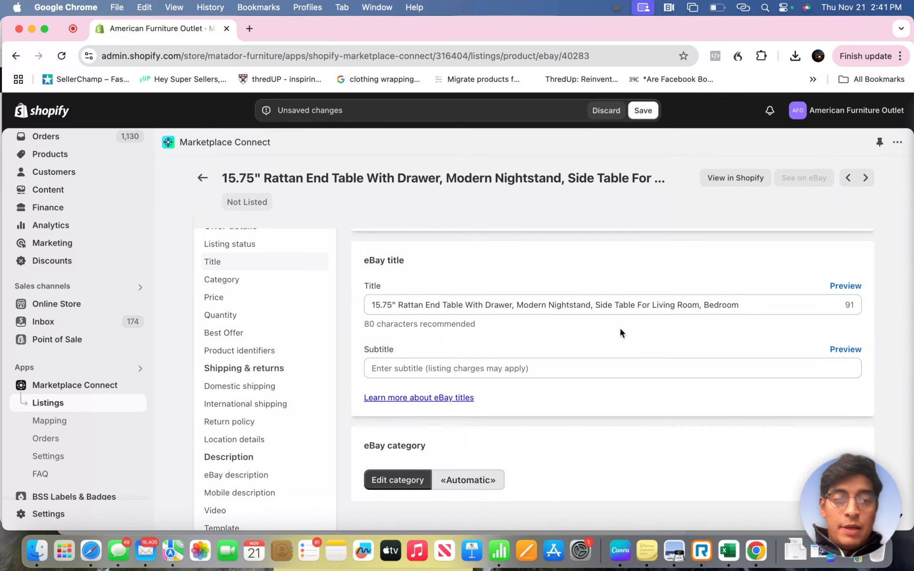
scroll(706, 335, "down", 1)
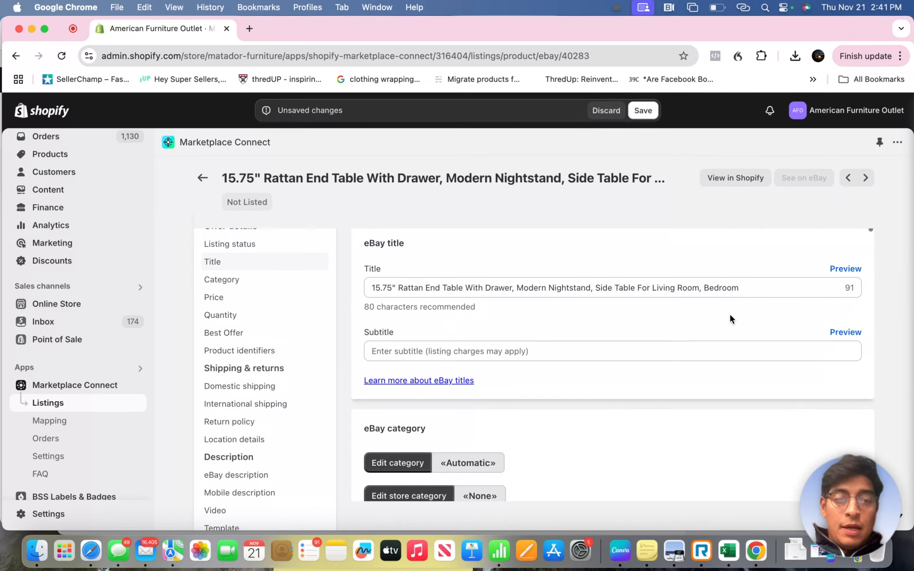
triple_click(778, 289)
left_click(707, 288)
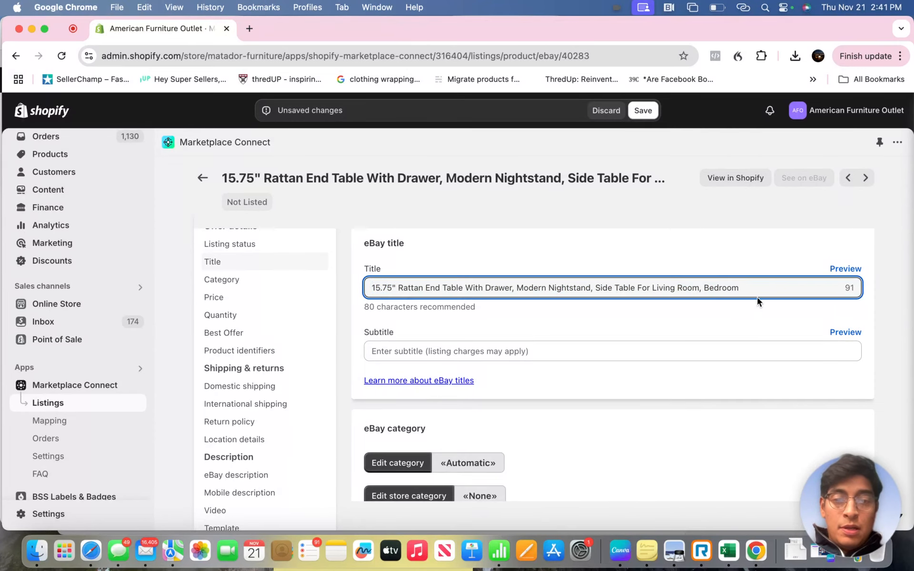
left_click_drag(399, 288, 337, 291)
key("BackSpace")
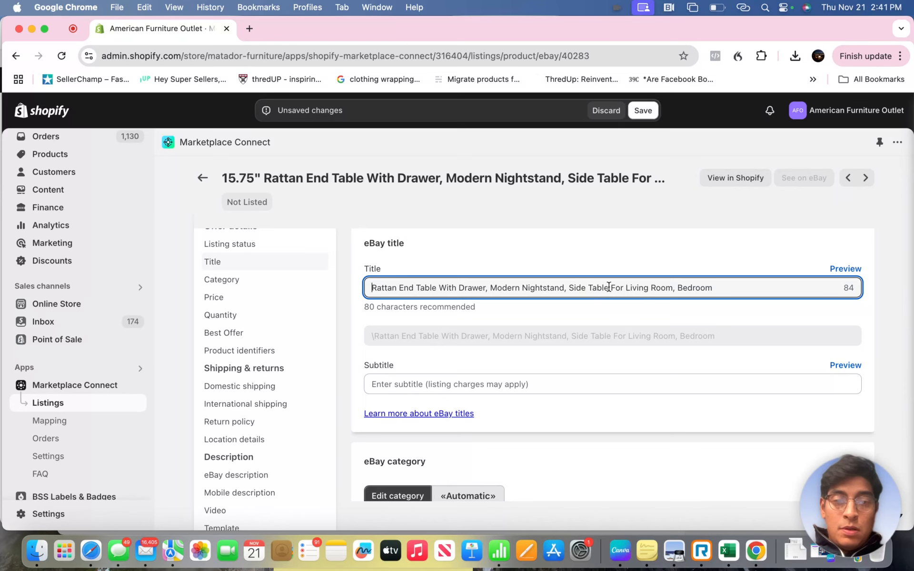
left_click_drag(611, 288, 713, 288)
key("BackSpace")
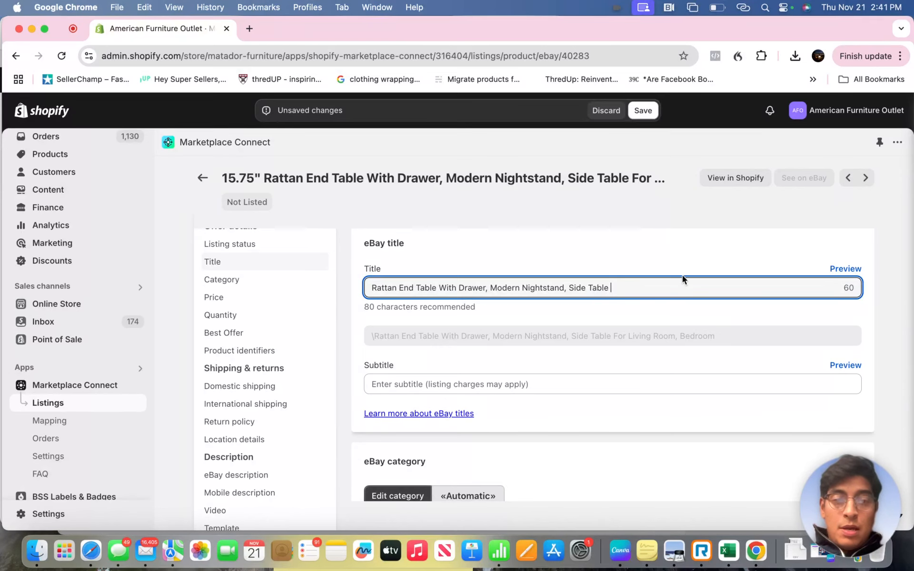
left_click(667, 250)
- Set the eBay category to the suggested Nightstands under Home & Garden » Furniture
scroll(667, 251, "down", 4)
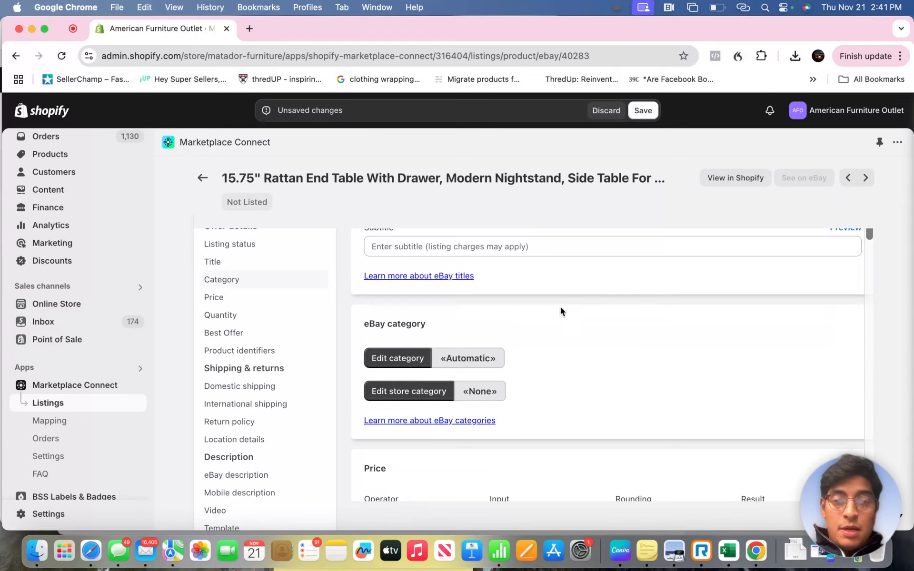
left_click(421, 327)
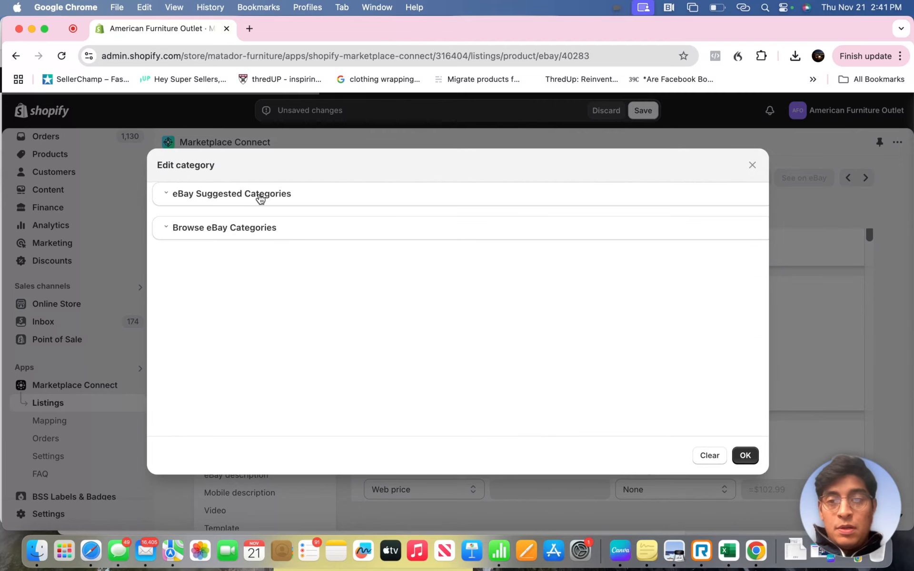
left_click(257, 200)
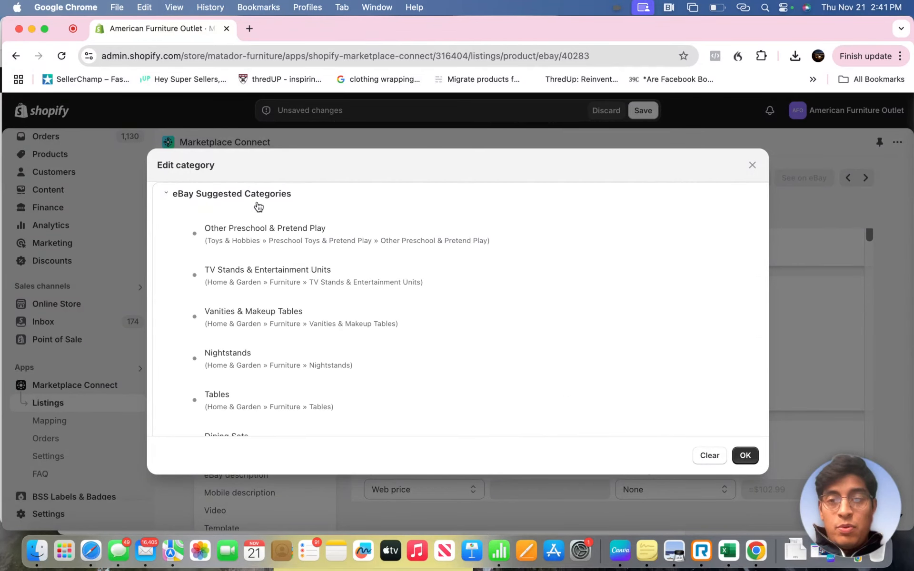
scroll(227, 329, "down", 2)
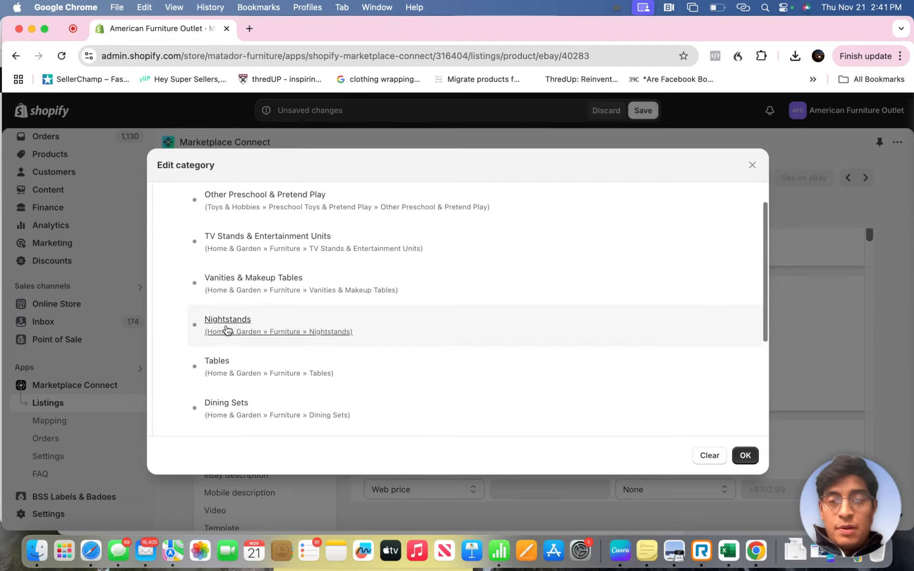
left_click(227, 330)
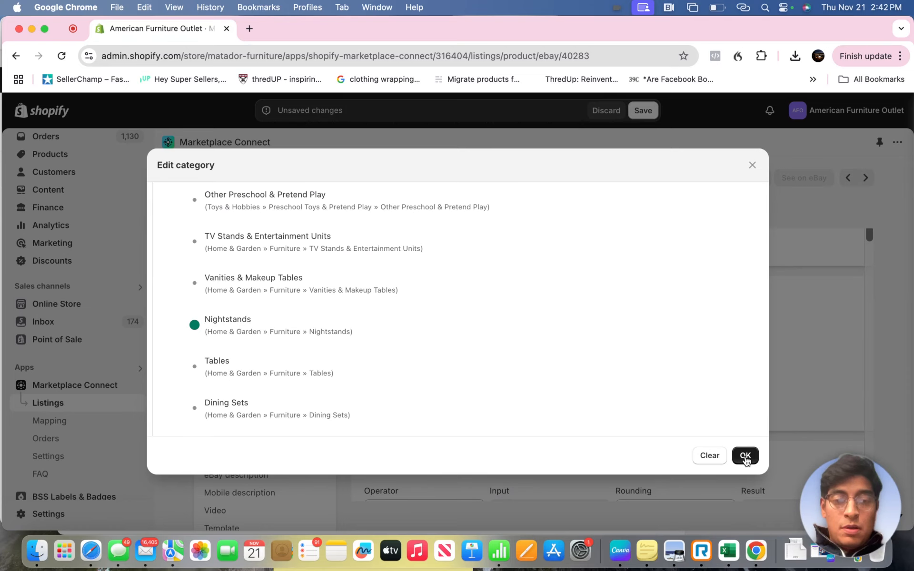
left_click(745, 458)
- Examine the listing's price operator options and its quantity settings, keeping the price on Web price
scroll(617, 373, "down", 2)
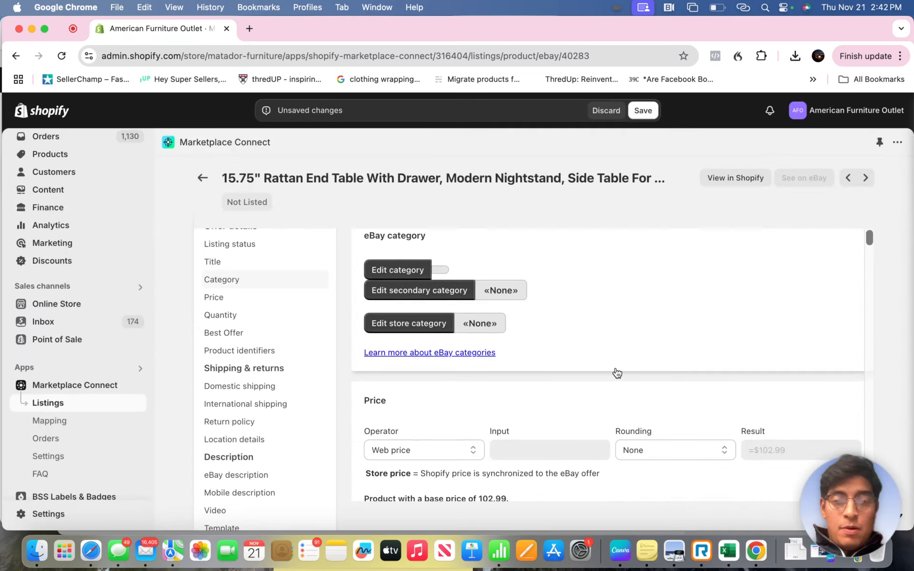
scroll(617, 372, "down", 5)
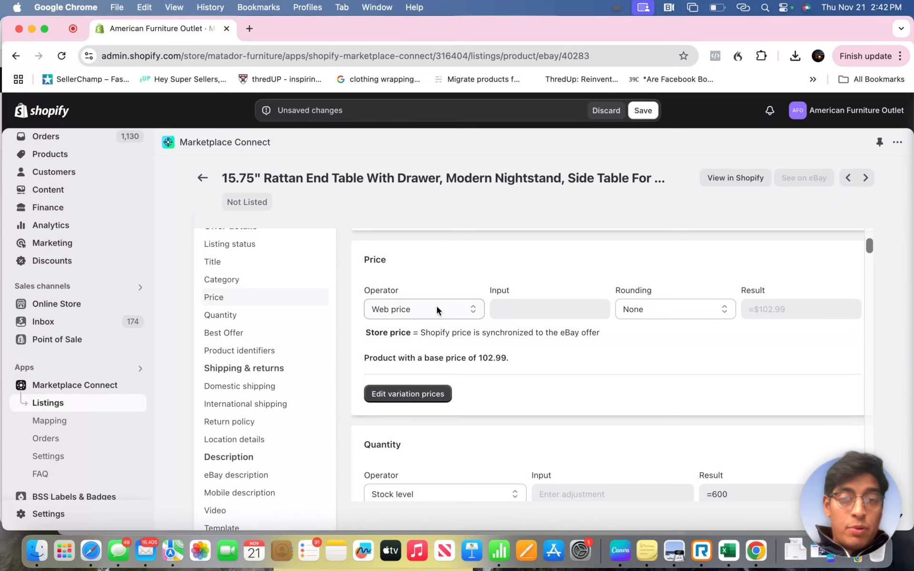
left_click(449, 310)
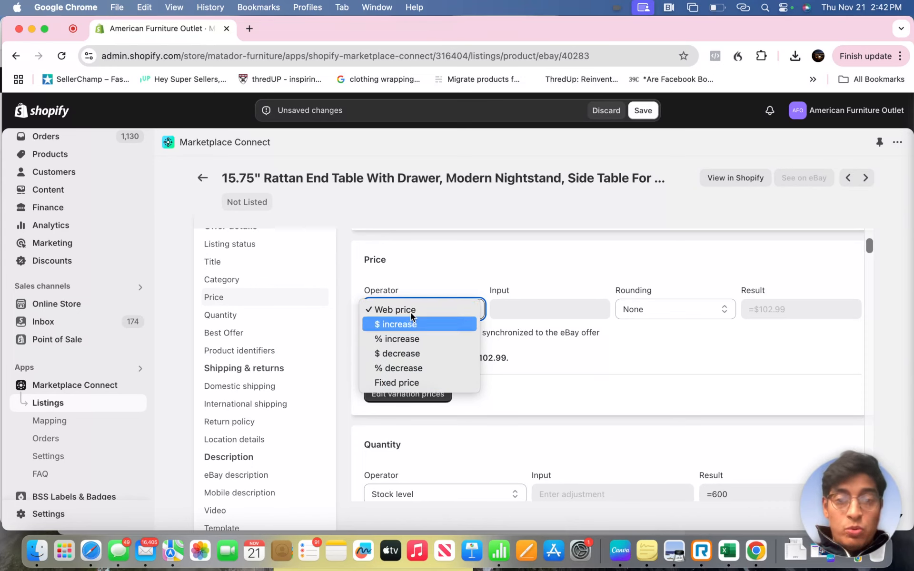
left_click(408, 271)
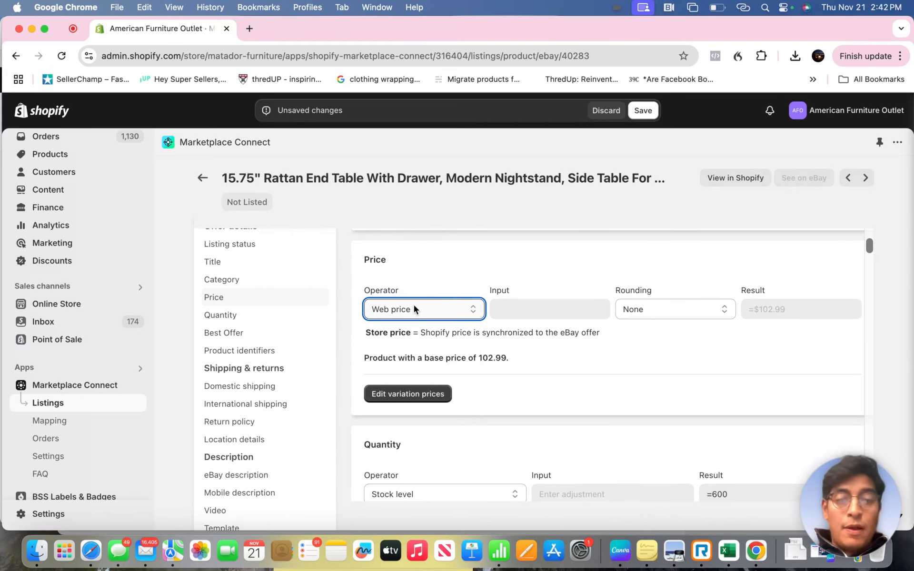
left_click(414, 309)
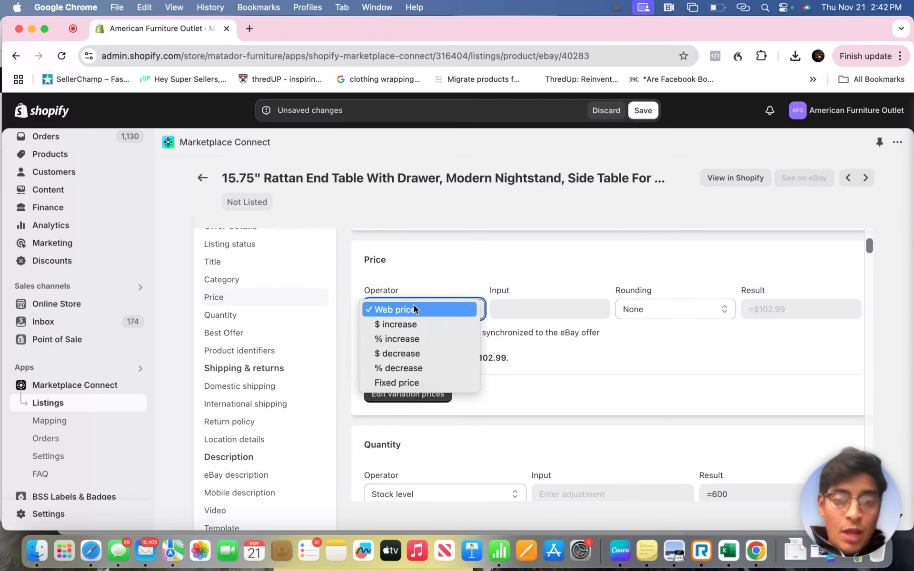
left_click(441, 269)
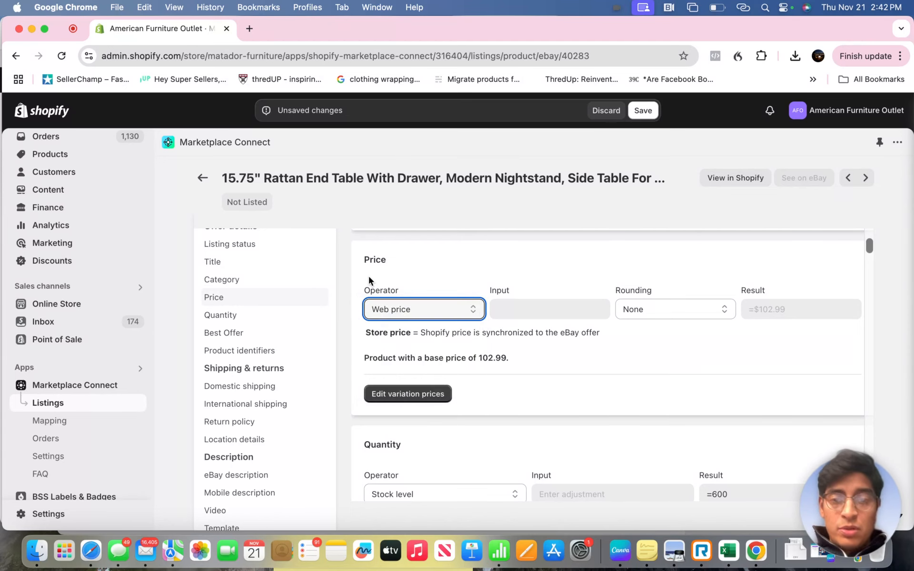
scroll(369, 276, "down", 5)
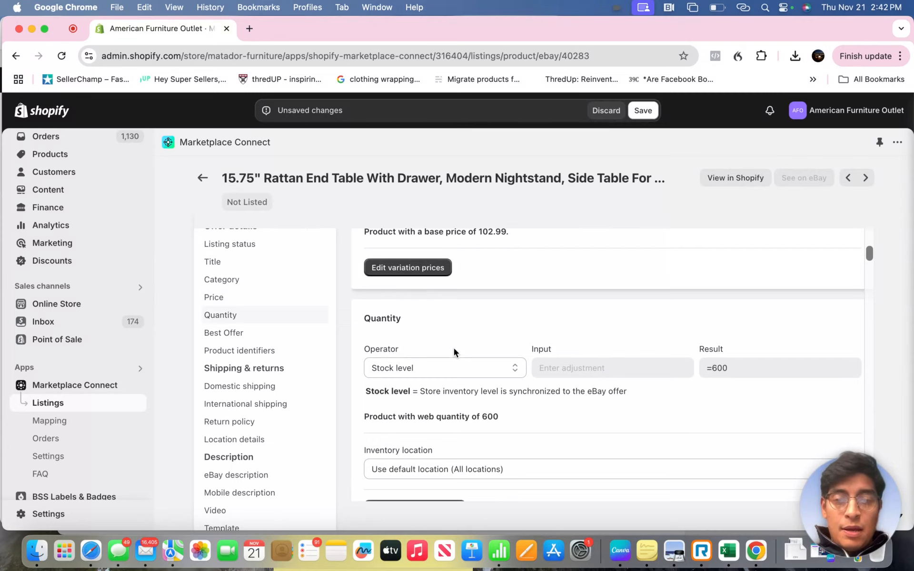
scroll(454, 350, "down", 3)
scroll(454, 350, "up", 5)
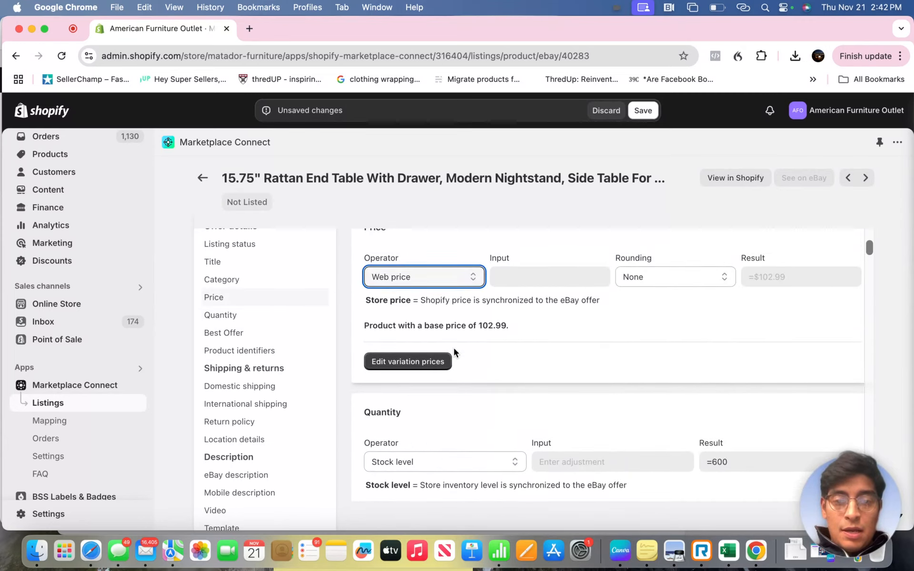
- Expand the variation prices and variation quantities tables and examine each variation's price and stock level settings
scroll(454, 351, "down", 3)
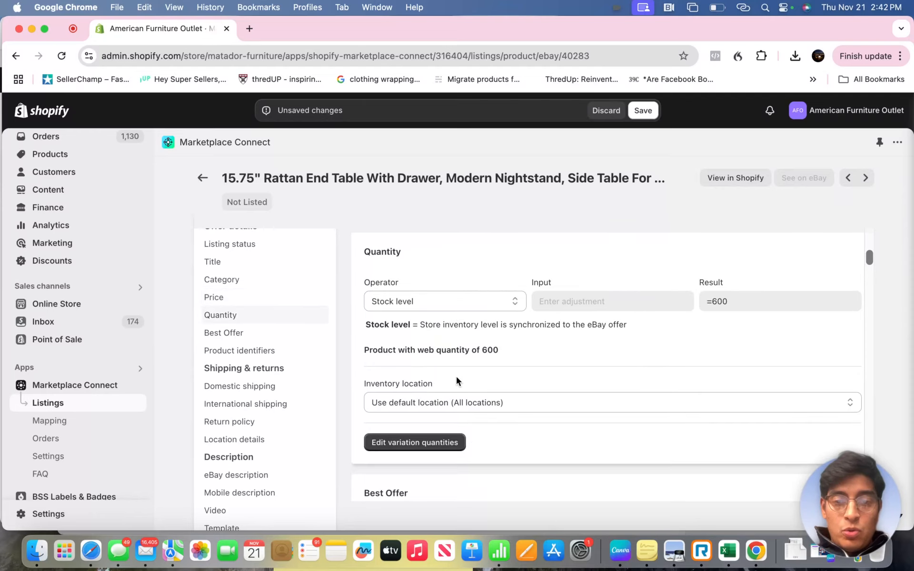
scroll(453, 401, "up", 4)
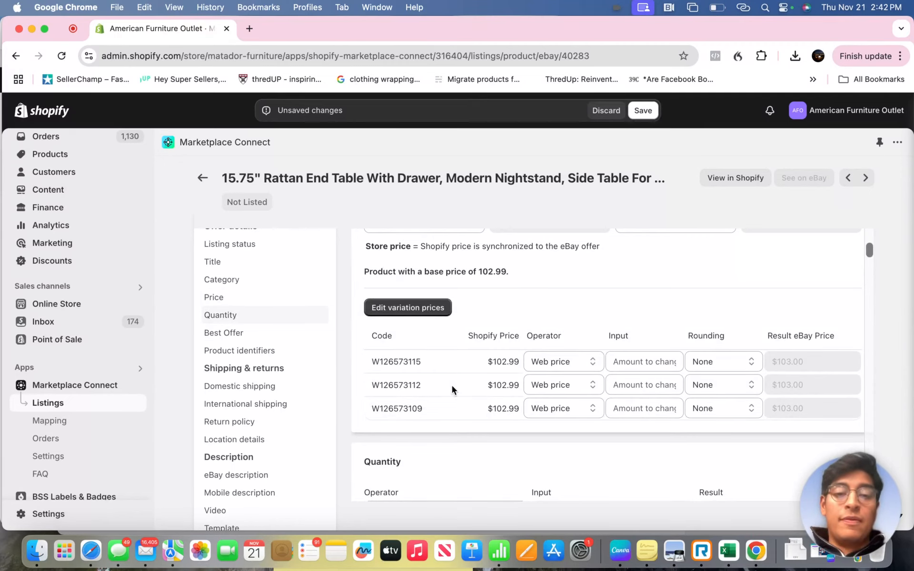
scroll(452, 386, "down", 8)
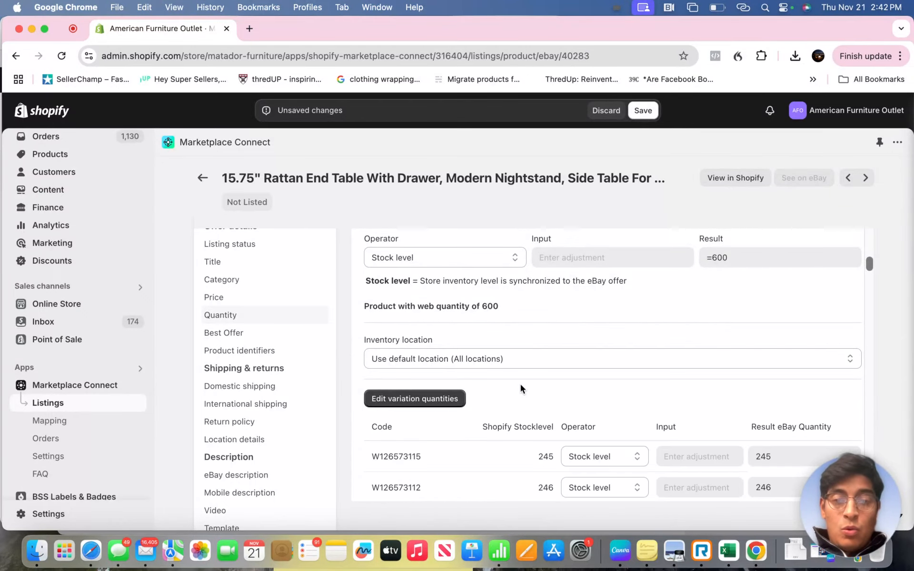
scroll(521, 384, "down", 2)
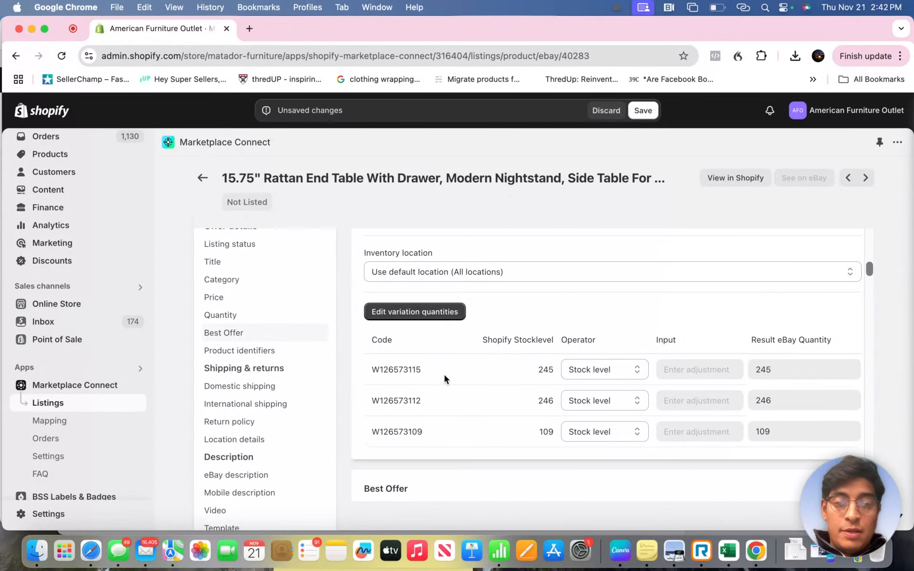
scroll(504, 413, "up", 5)
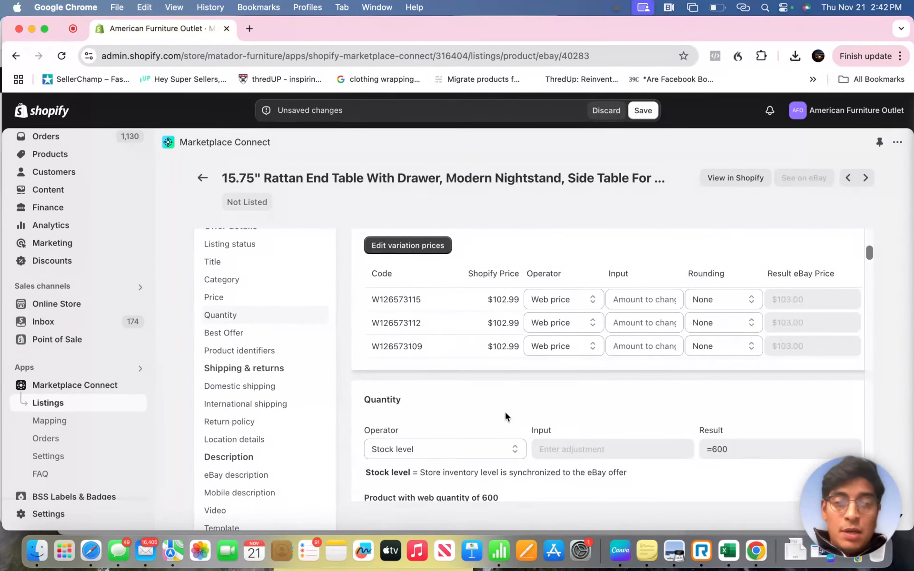
scroll(436, 355, "down", 4)
scroll(436, 356, "up", 2)
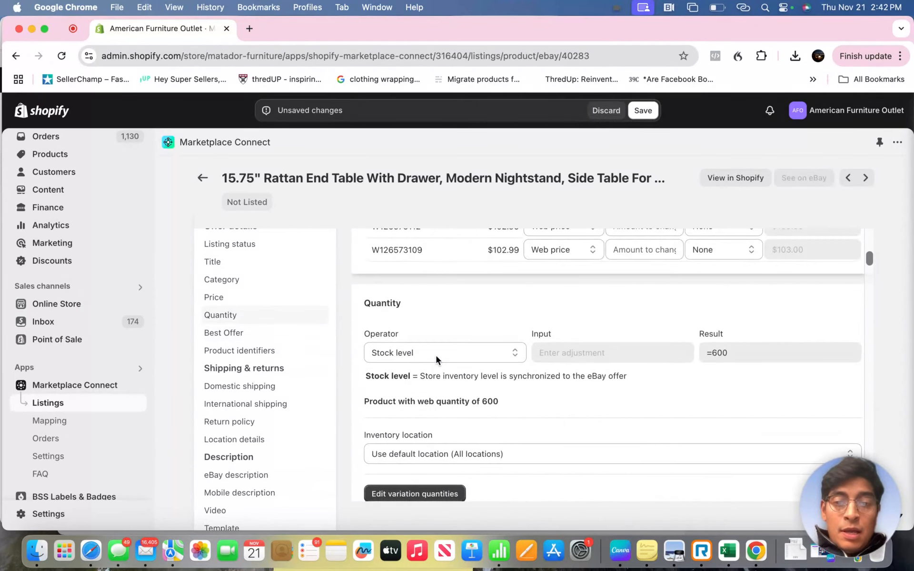
scroll(467, 380, "down", 3)
scroll(467, 380, "up", 2)
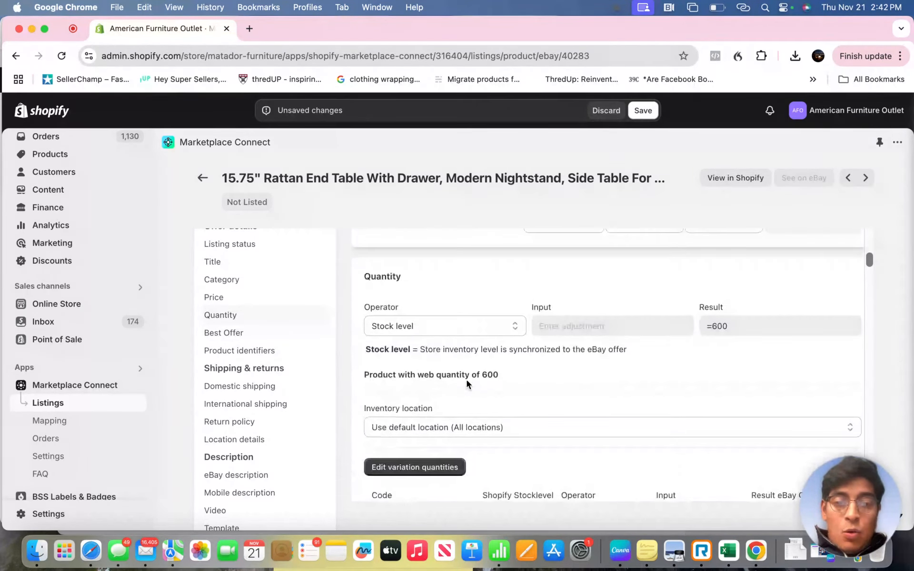
- Change the quantity operator to Max quantity and set the maximum to 2
left_click(453, 330)
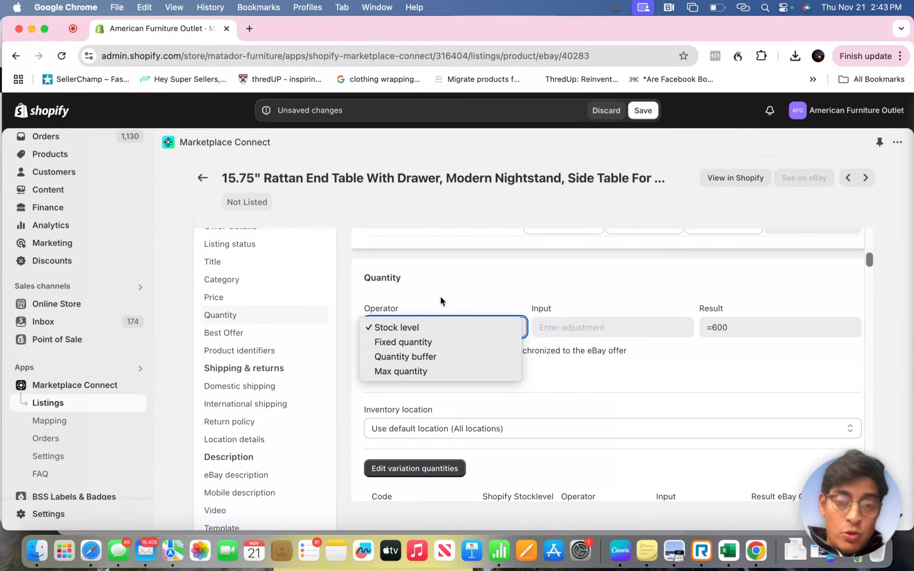
left_click(431, 371)
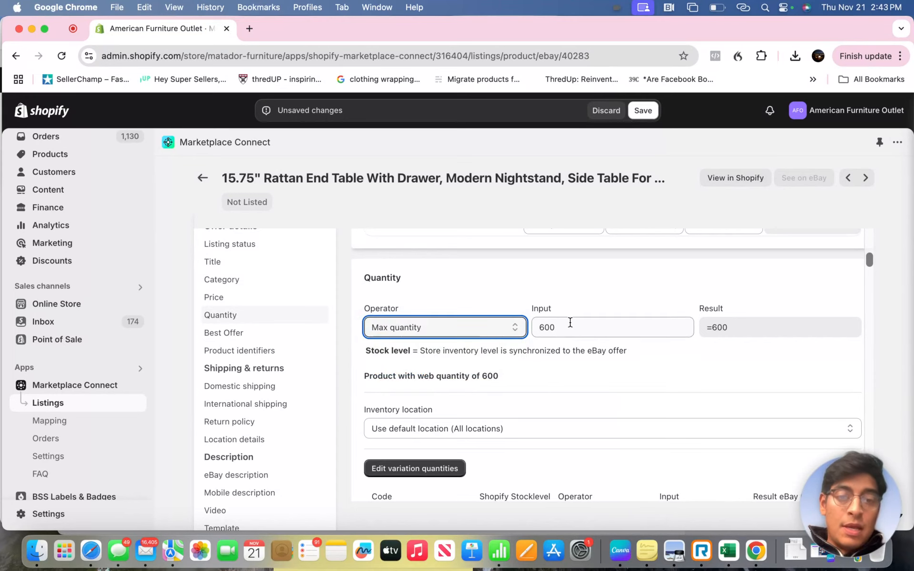
double_click(565, 329)
type("2")
left_click(535, 287)
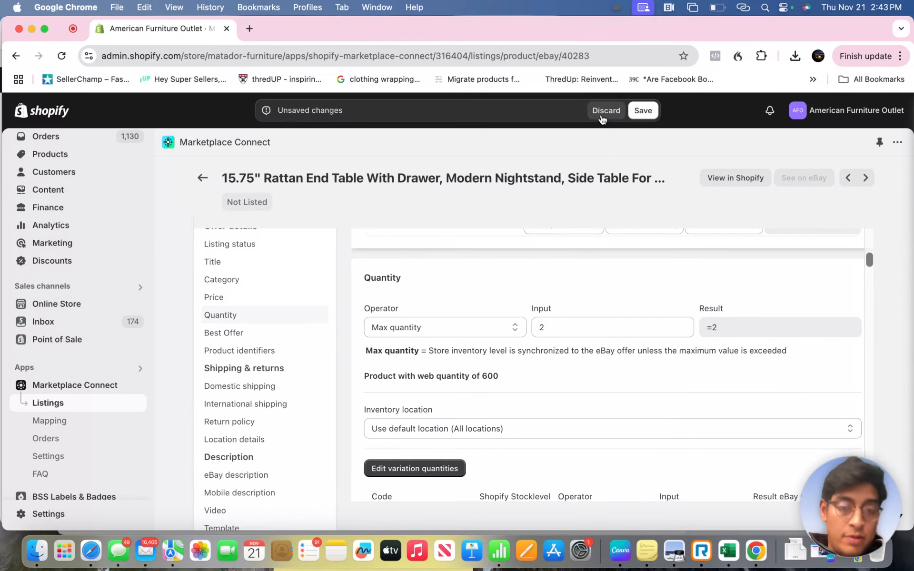
- Examine the domestic shipping cost types, shipping services, handling times and return policy fields without changing them
scroll(578, 299, "down", 10)
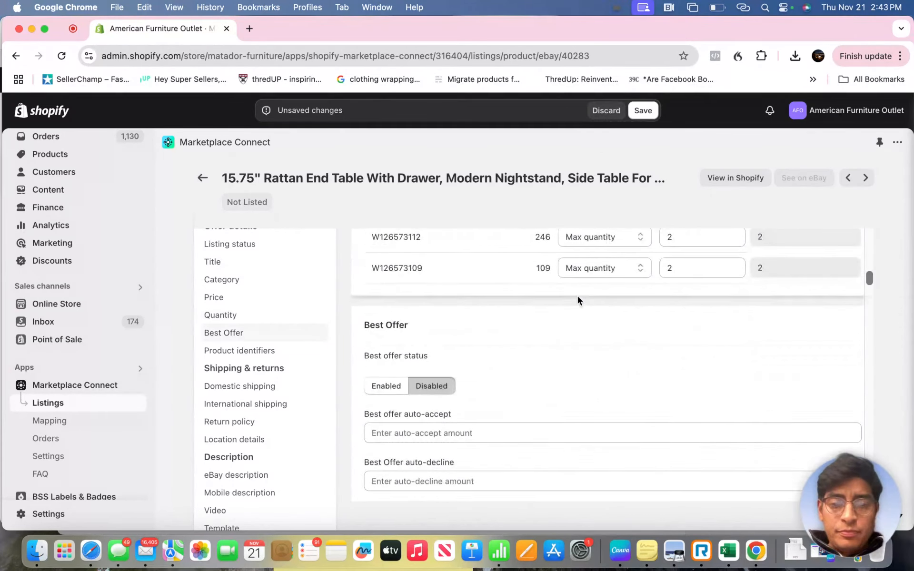
scroll(578, 296, "down", 6)
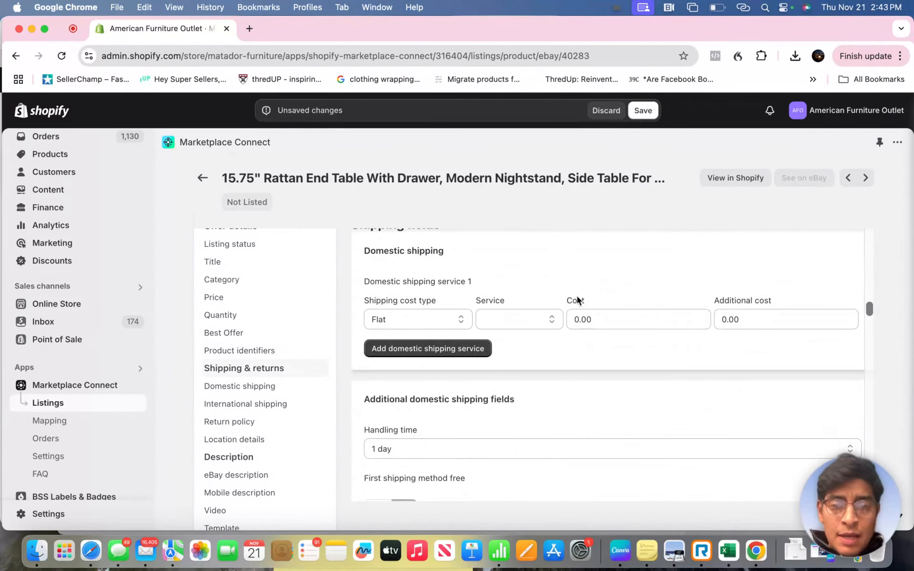
left_click(428, 349)
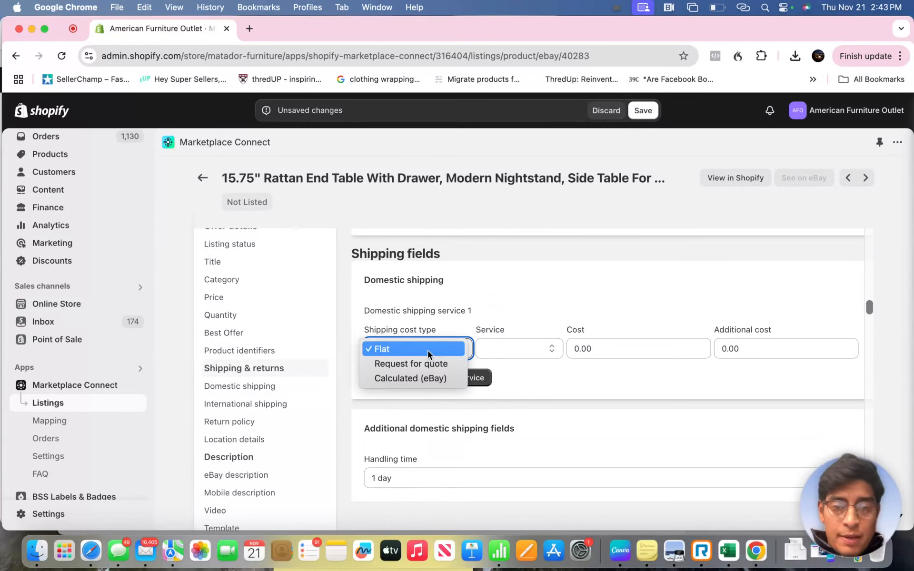
left_click(441, 316)
scroll(447, 314, "down", 1)
left_click(519, 312)
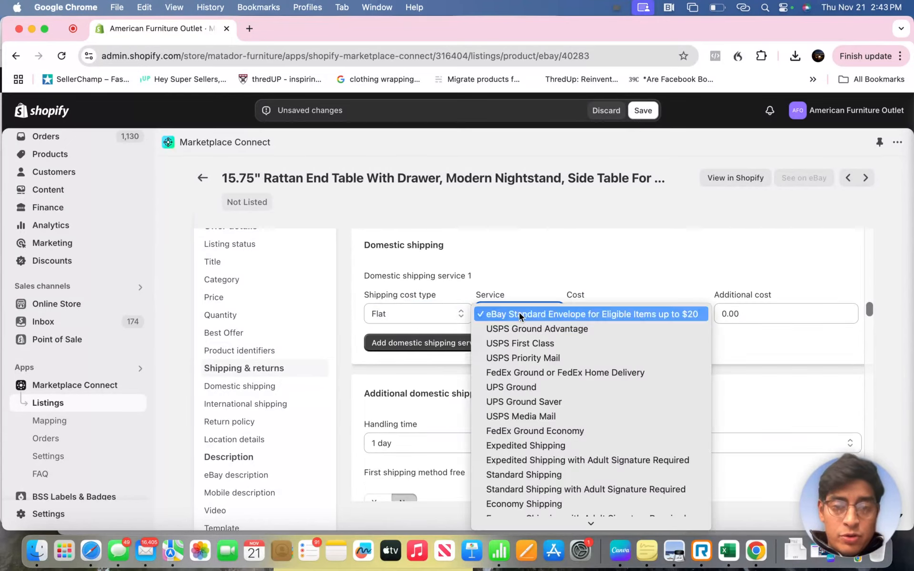
left_click(528, 269)
scroll(427, 315, "down", 3)
left_click(426, 319)
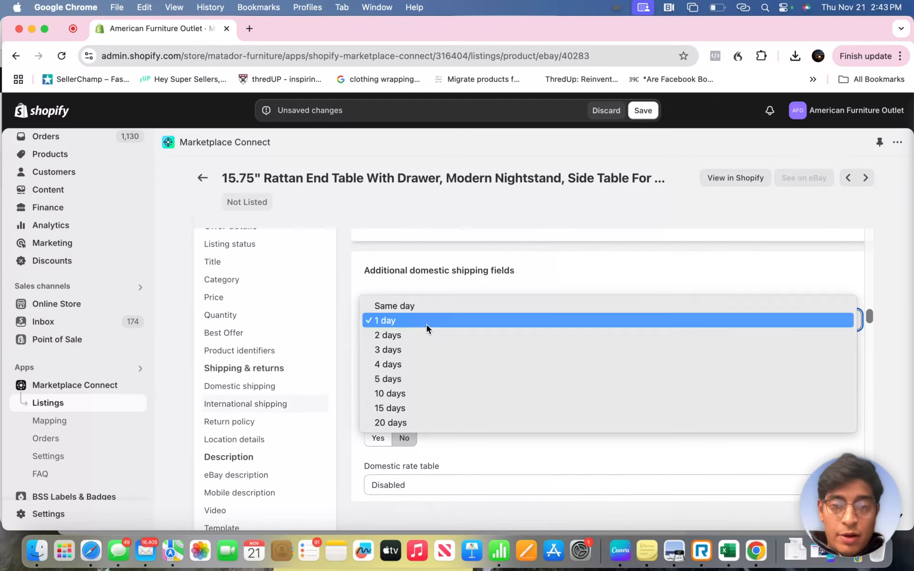
left_click(453, 279)
scroll(452, 279, "down", 5)
scroll(479, 344, "down", 20)
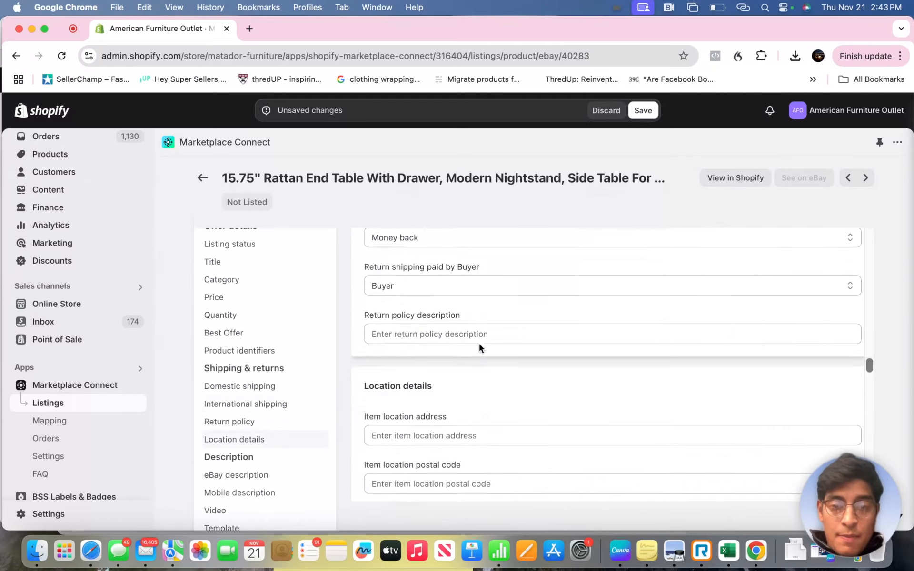
- Examine the required item specifics, from Assembly Required and Color to Number of Drawers and Type, and the remaining listing fields
scroll(478, 342, "down", 5)
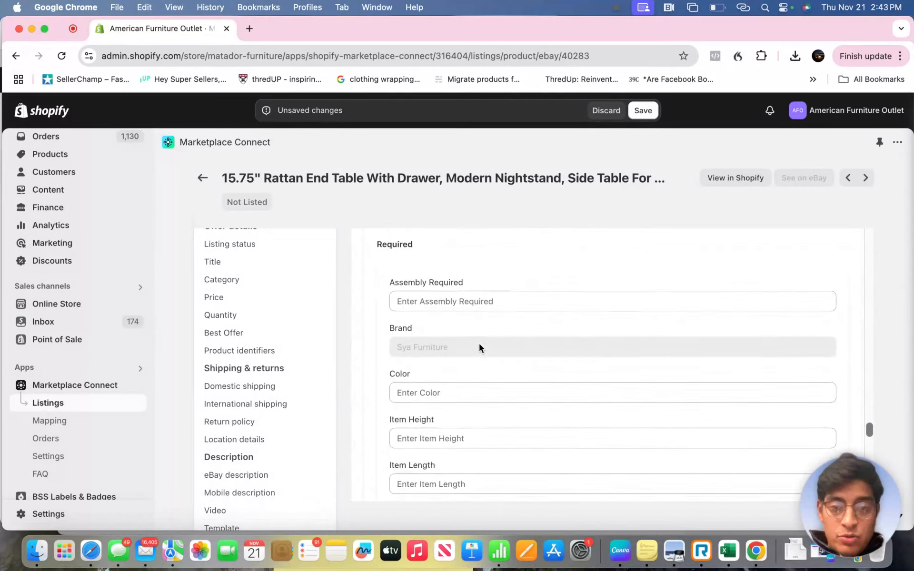
left_click(443, 337)
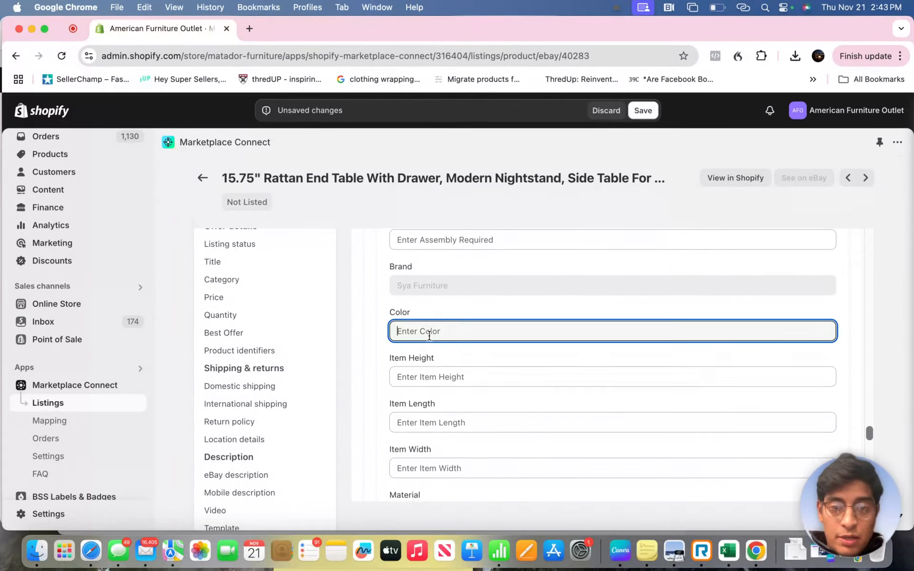
scroll(436, 323, "up", 1)
left_click(434, 276)
scroll(430, 307, "down", 2)
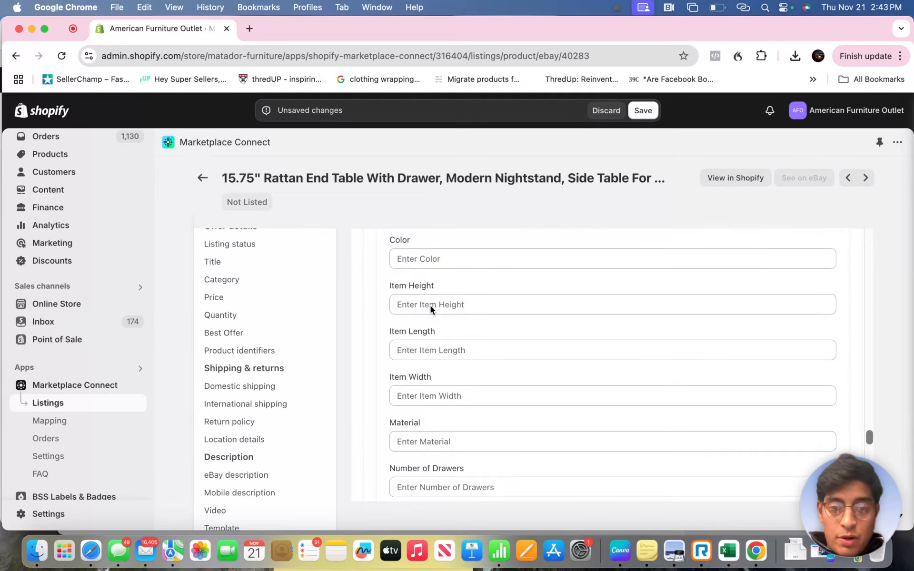
scroll(430, 303, "up", 2)
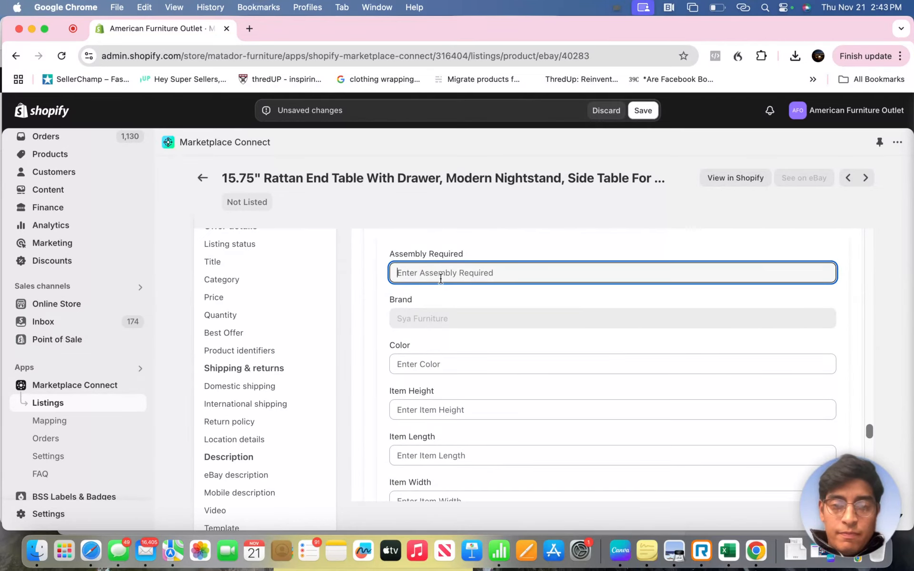
scroll(458, 341, "down", 2)
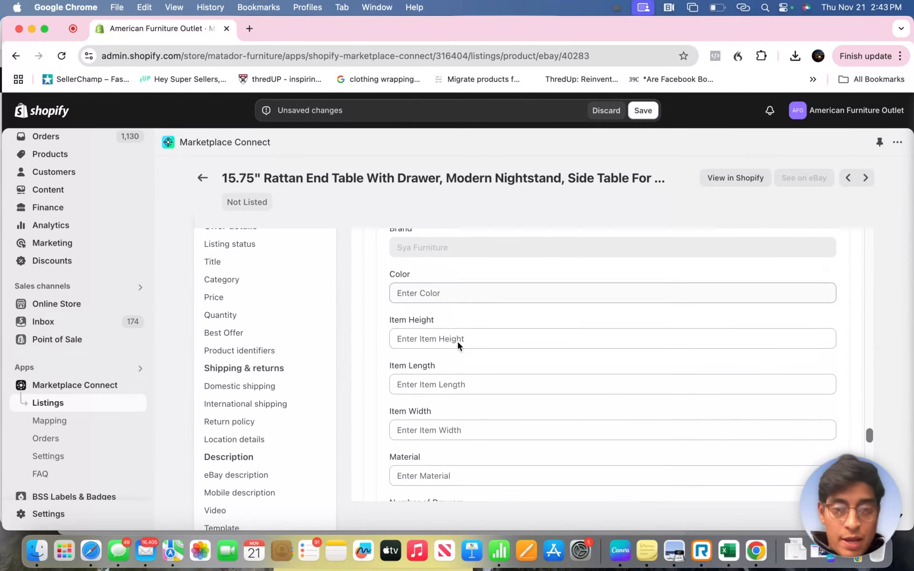
scroll(465, 356, "down", 4)
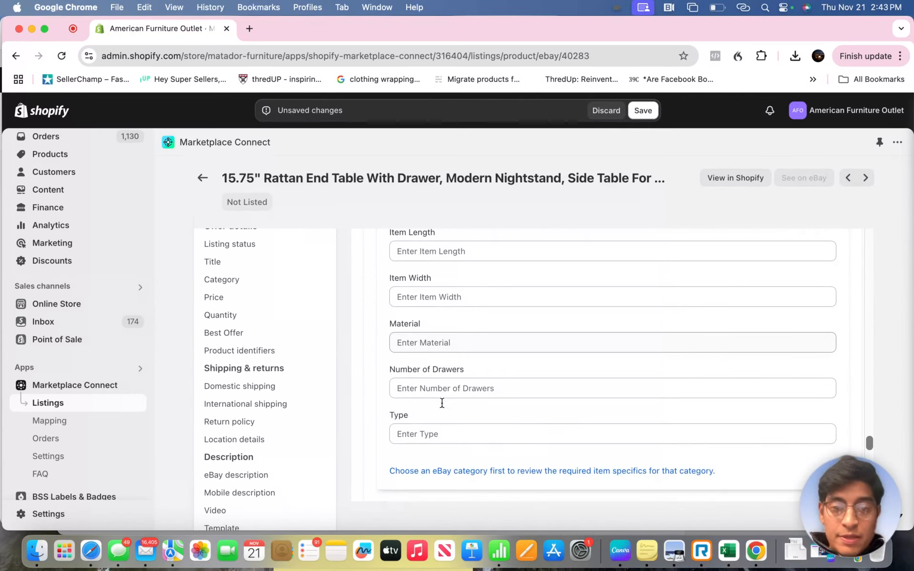
left_click(476, 385)
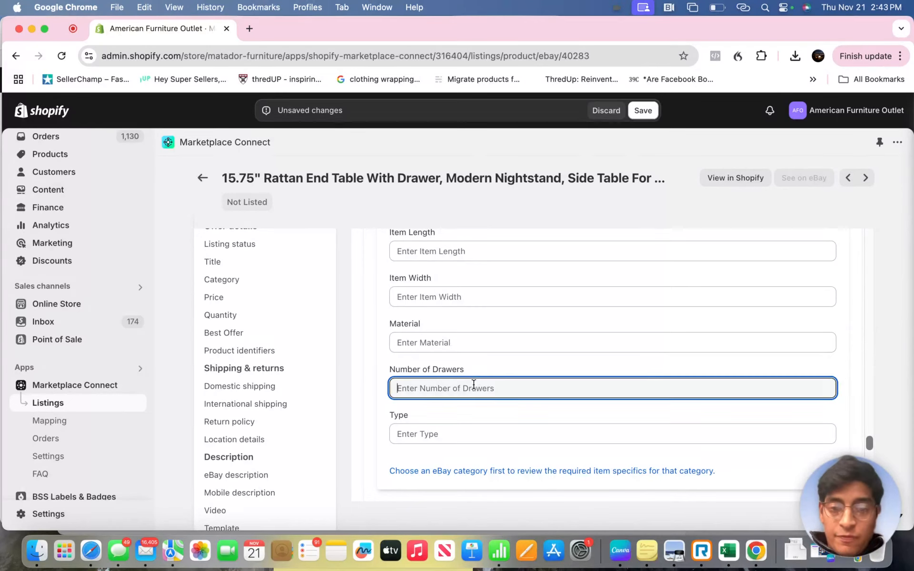
left_click(446, 444)
scroll(465, 412, "down", 2)
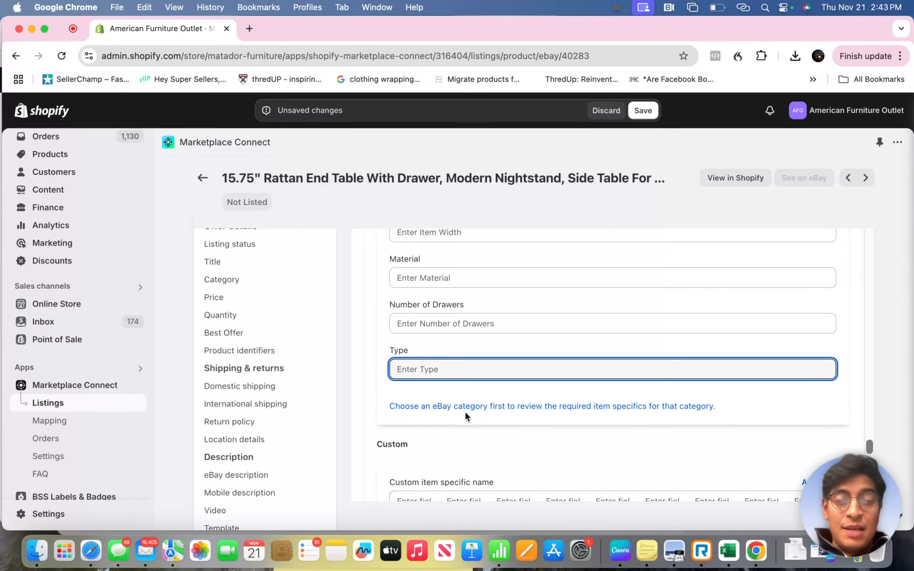
left_click(464, 320)
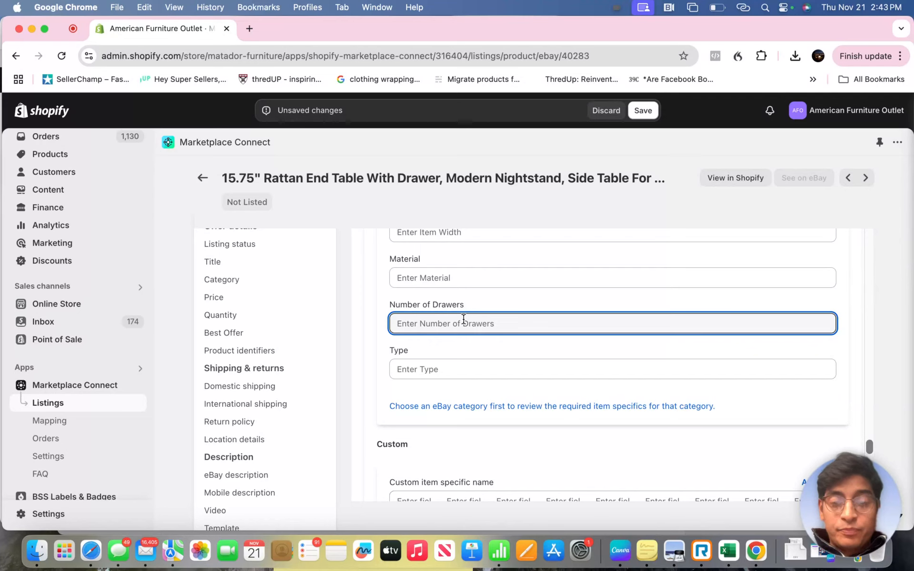
scroll(449, 392, "down", 15)
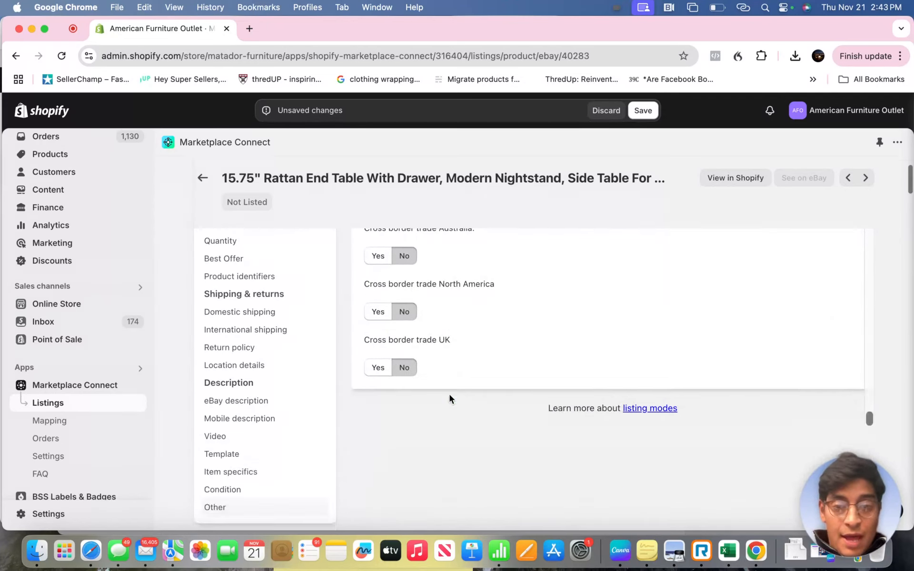
- Save the listing changes and try to view the product's listing on eBay
scroll(449, 392, "up", 20)
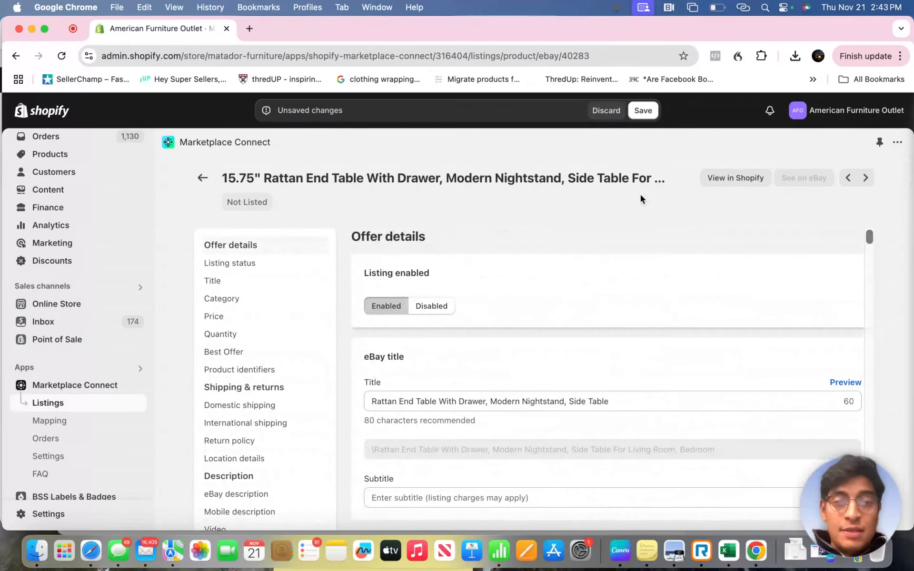
left_click(643, 110)
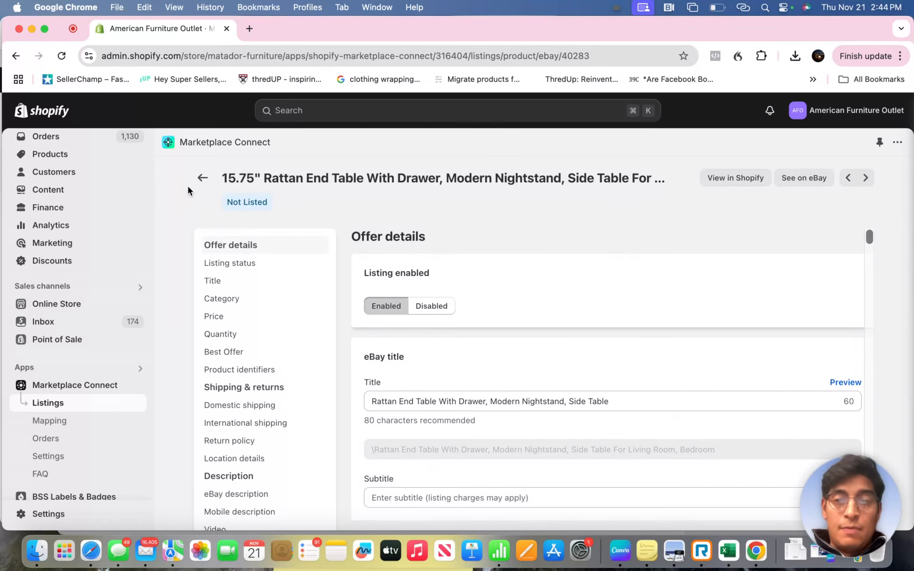
left_click(820, 182)
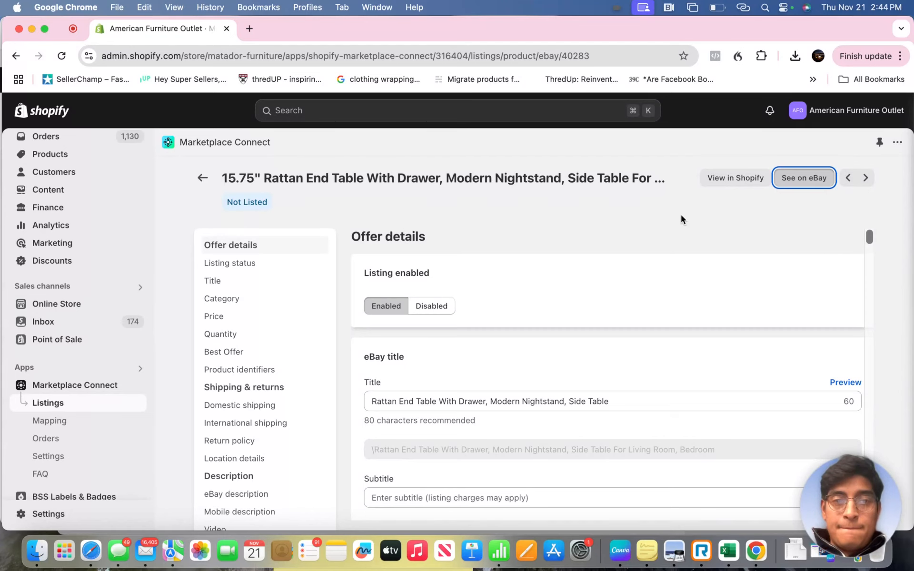
scroll(681, 219, "down", 5)
scroll(709, 207, "up", 4)
left_click(798, 178)
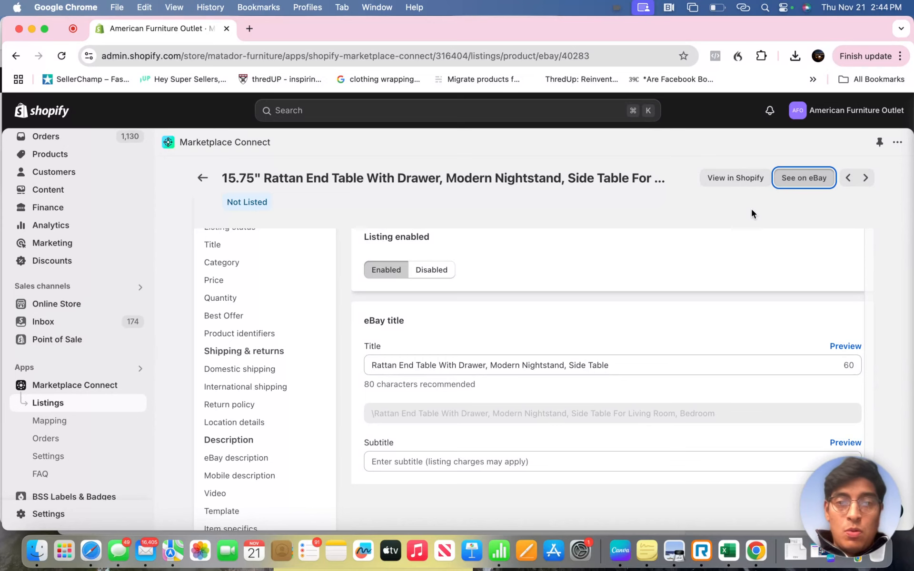
left_click(643, 8)
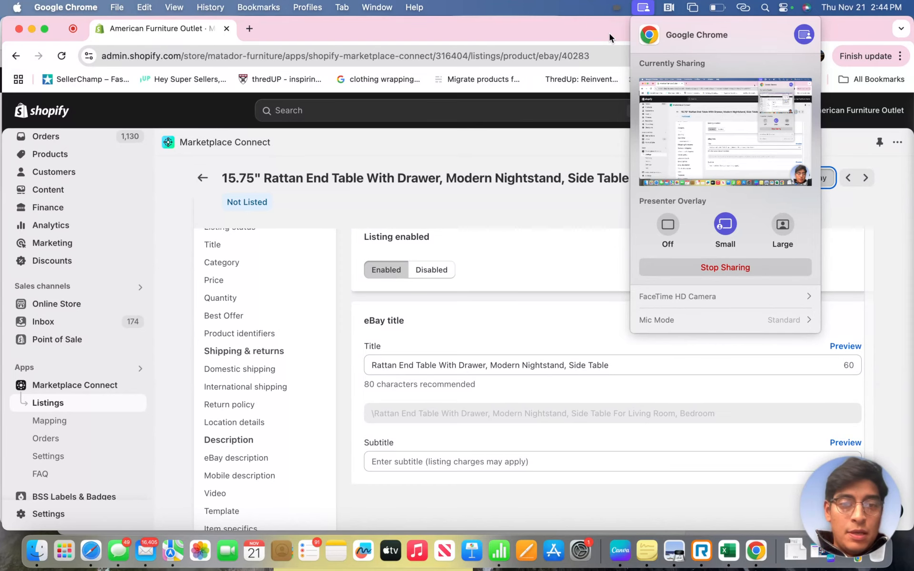
left_click(490, 300)
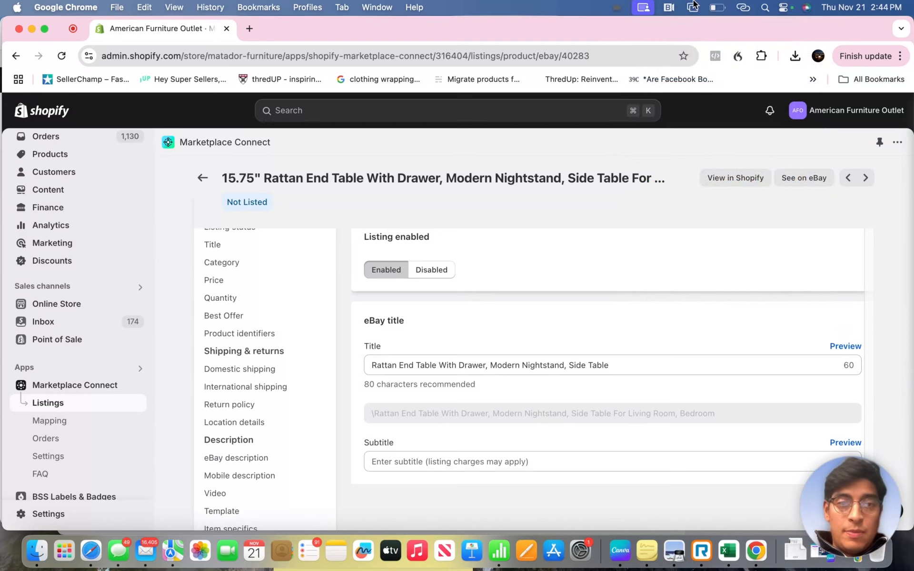
left_click(643, 7)
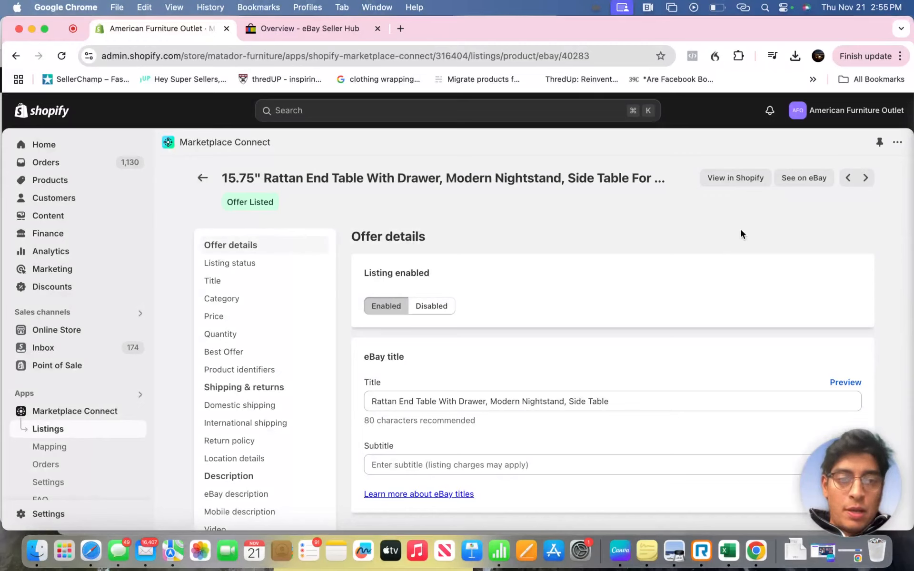
- Open the product's live eBay listing and review its title, photos, price, quantity and shipping
left_click(814, 177)
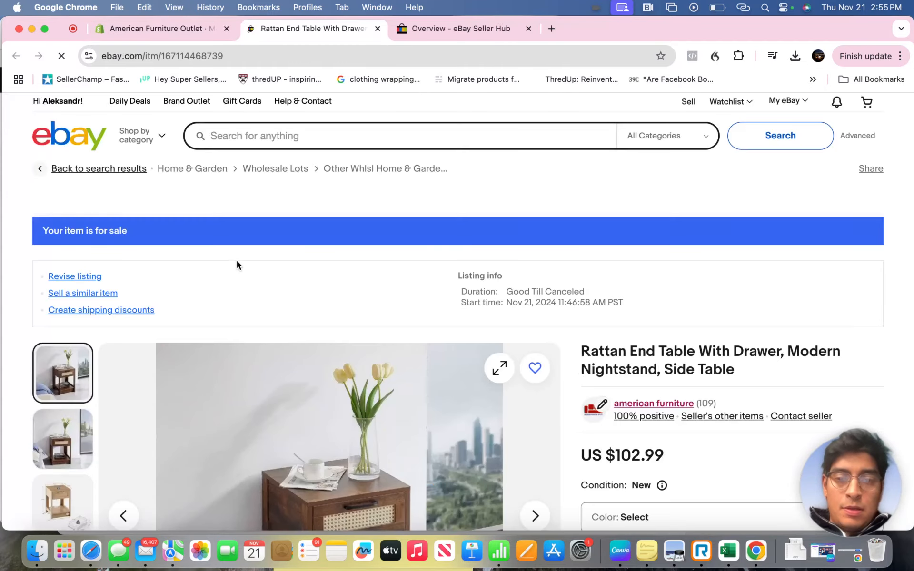
scroll(570, 341, "down", 4)
scroll(570, 341, "down", 2)
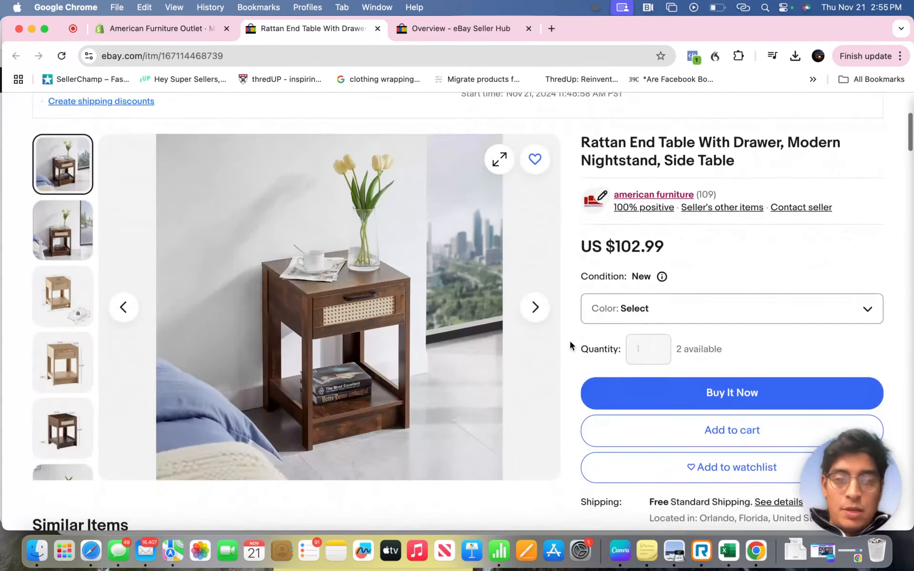
- Preview the listing's Dark Brown, White and Light Brown color variations one after another to check each one's photo and price
left_click(654, 291)
left_click(646, 347)
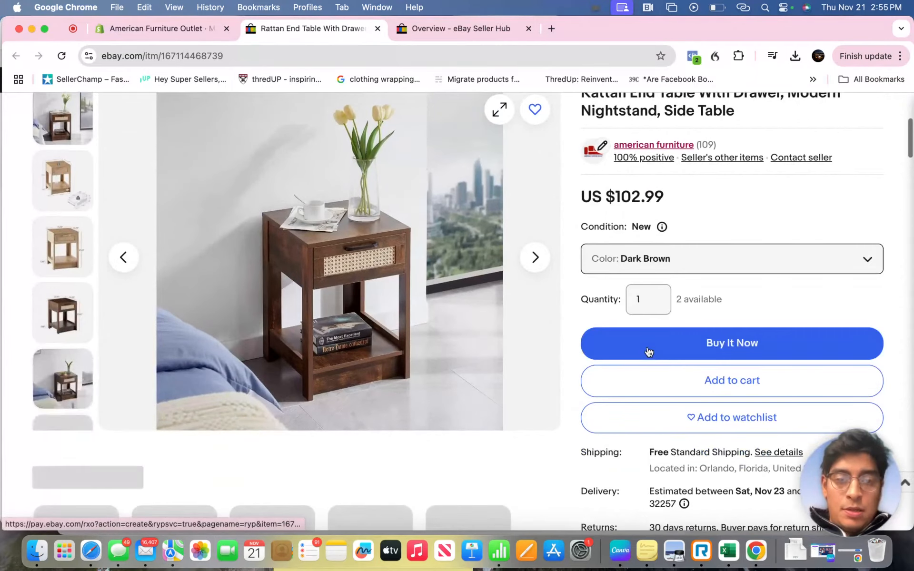
left_click(693, 260)
left_click(624, 336)
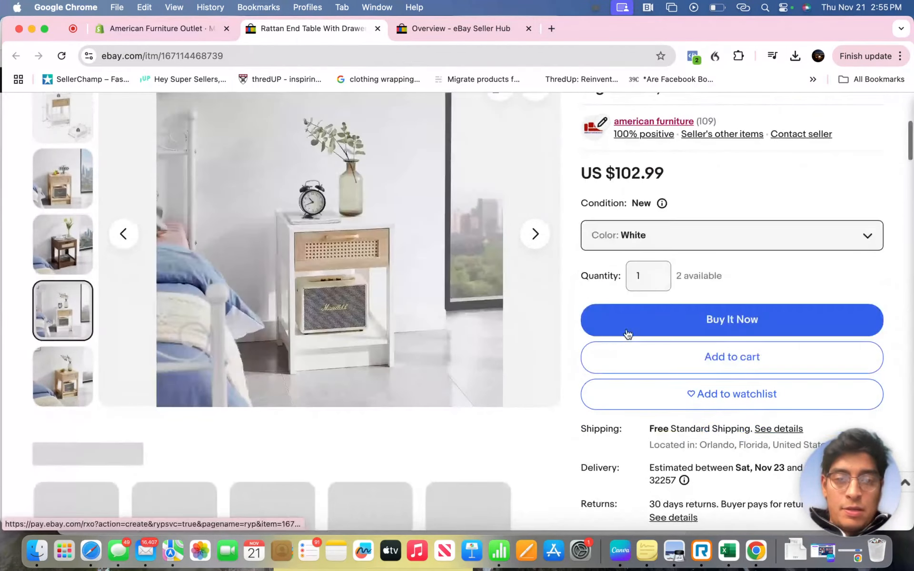
left_click(663, 243)
left_click(645, 335)
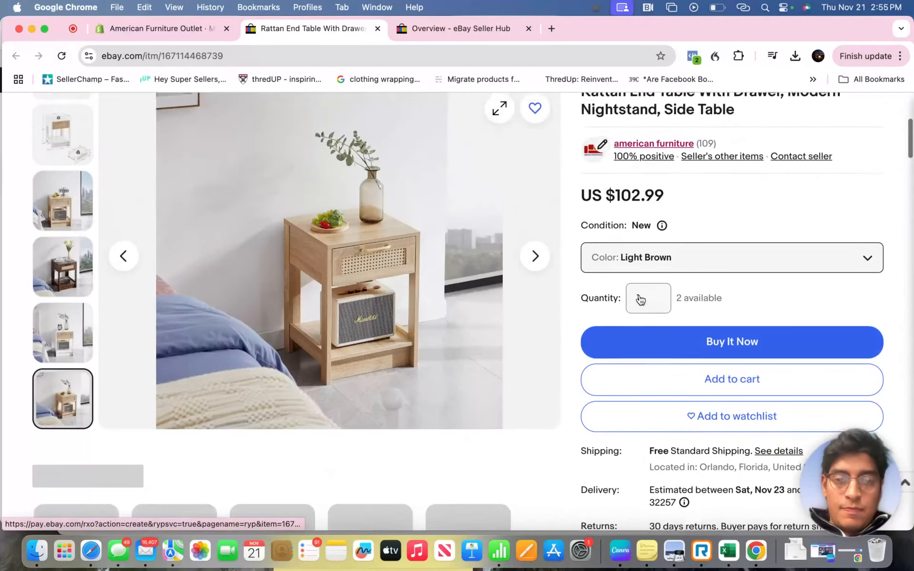
- Review the listing's shipping, delivery and returns details, the item specifics and the seller's item description
scroll(604, 352, "down", 10)
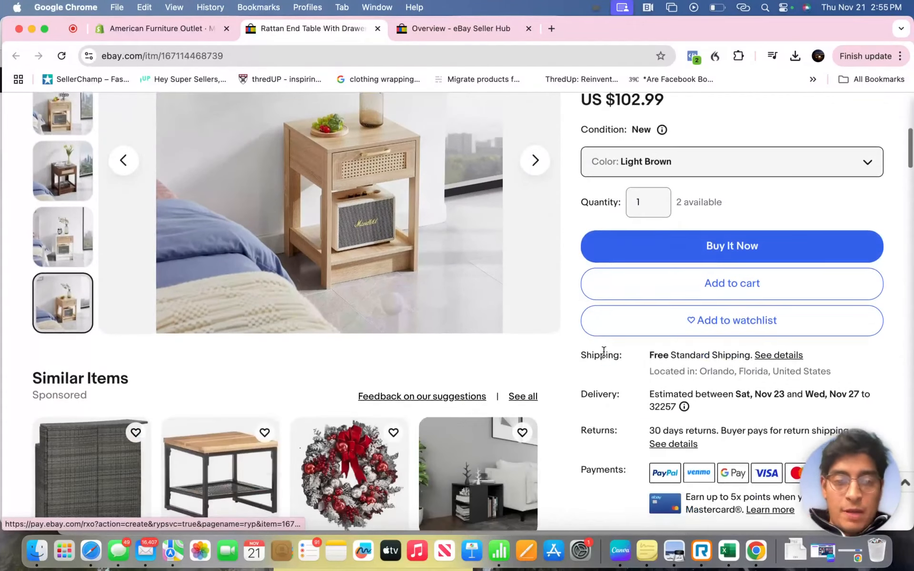
scroll(604, 356, "down", 8)
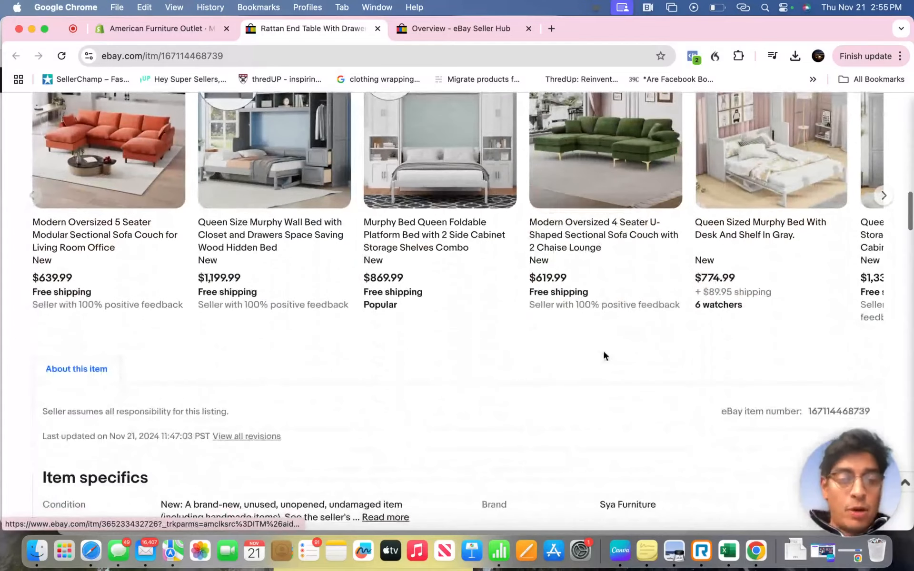
scroll(604, 356, "down", 5)
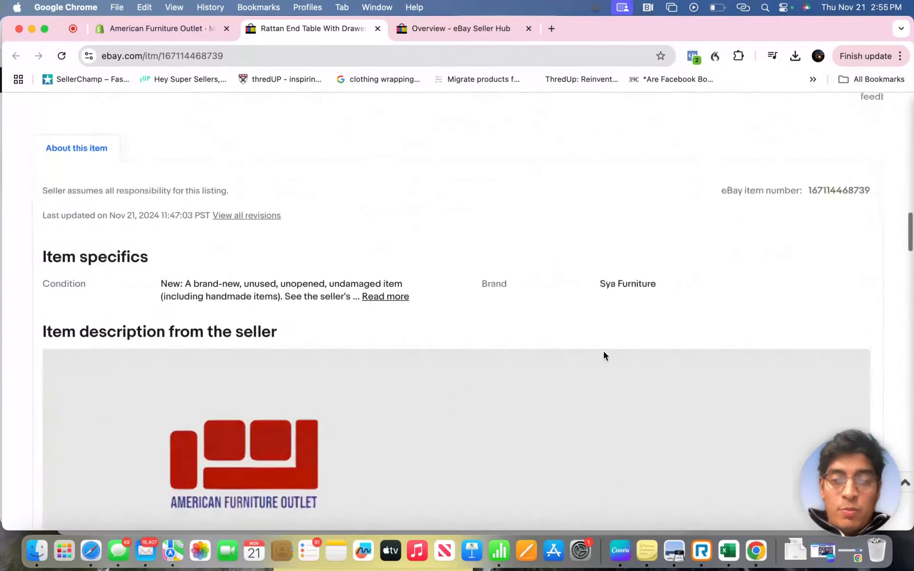
scroll(510, 252, "down", 2)
scroll(509, 249, "down", 9)
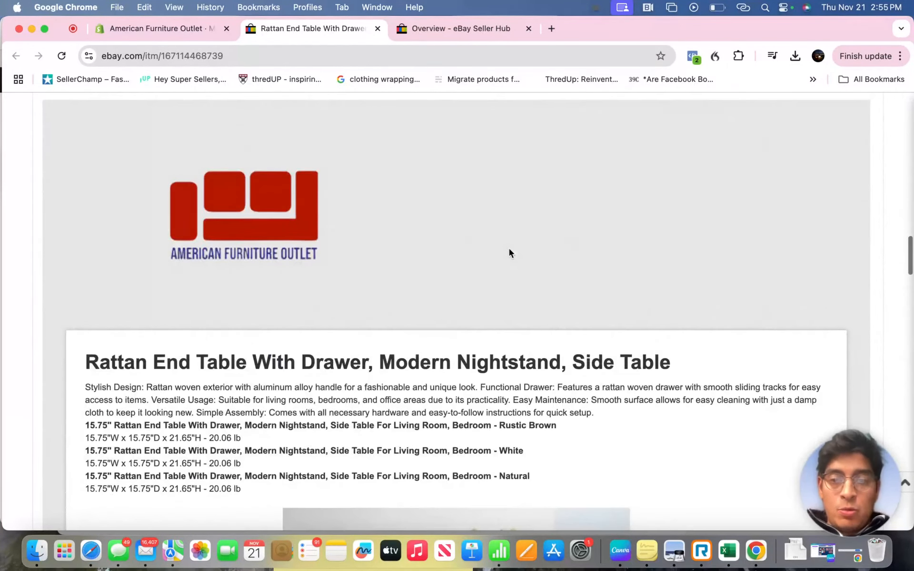